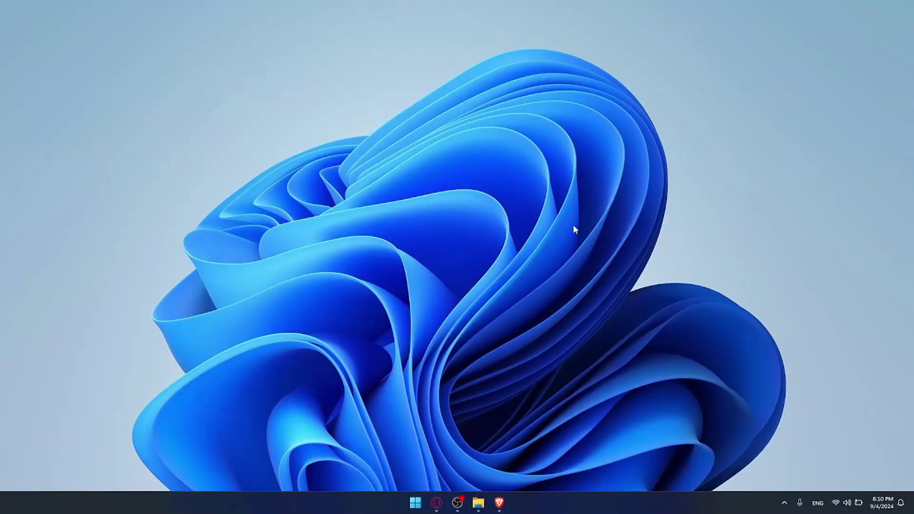
- Launch Brave and load squarespace.com
{"action": "left_click", "coordinate": [499, 503]}
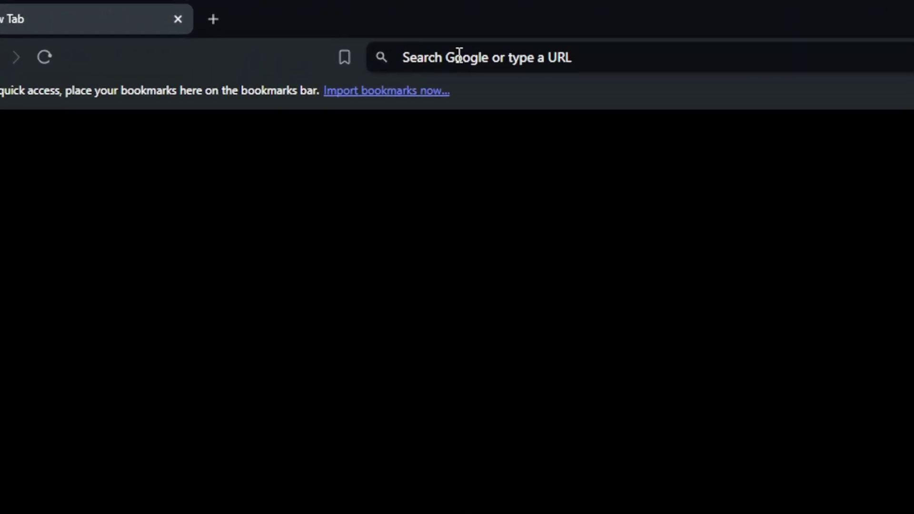
{"action": "left_click", "coordinate": [469, 61]}
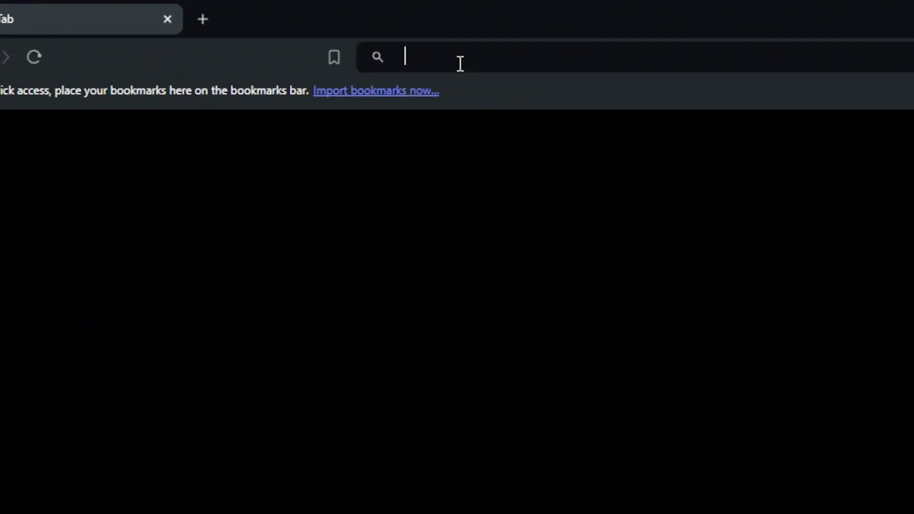
{"action": "type", "text": "square"}
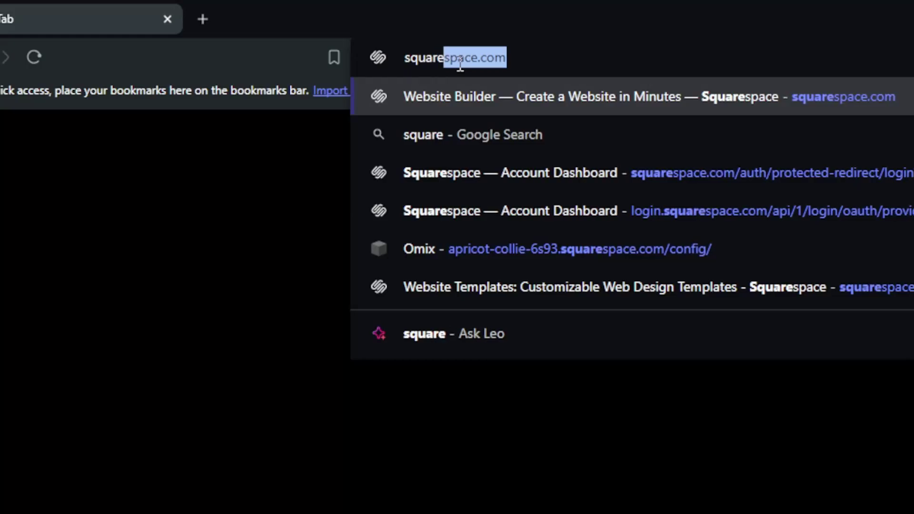
{"action": "type", "text": "space.c"}
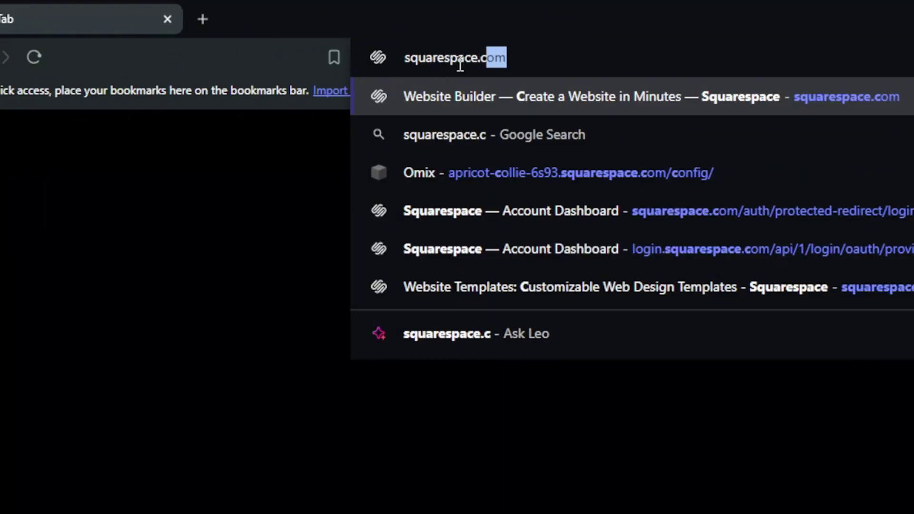
{"action": "type", "text": "om"}
{"action": "key", "text": "Return"}
- Load the Squarespace site again in a new private window
{"action": "key", "text": "ctrl+shift+n"}
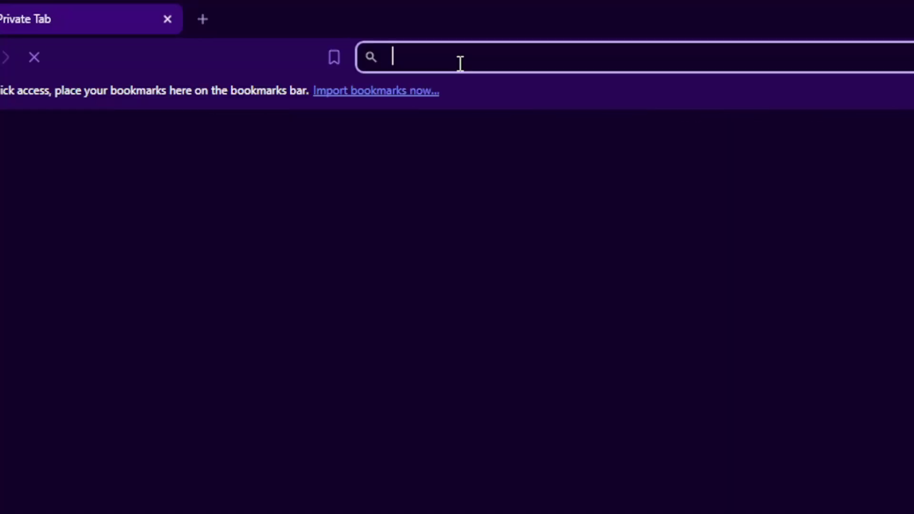
{"action": "type", "text": "sq"}
{"action": "key", "text": "Return"}
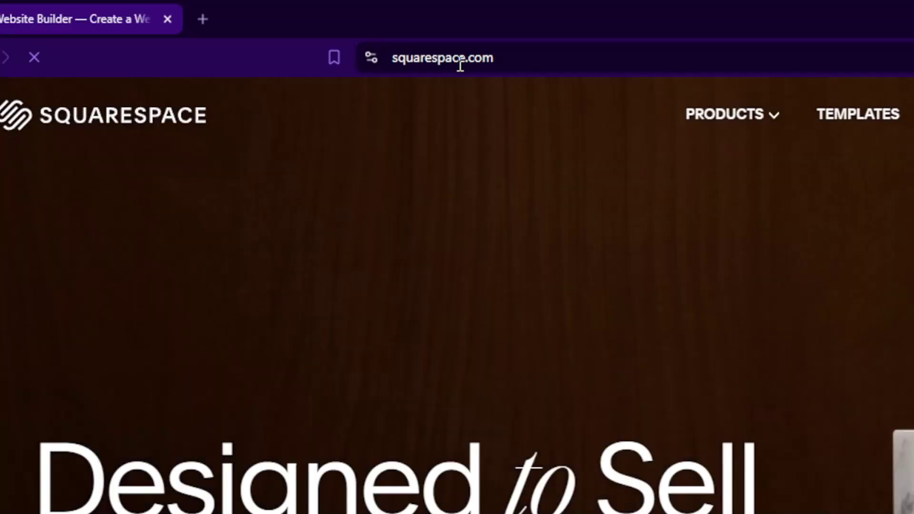
- Log in to Squarespace with a sign-in provider and go to the Account Dashboard
{"action": "mouse_move", "coordinate": [909, 141]}
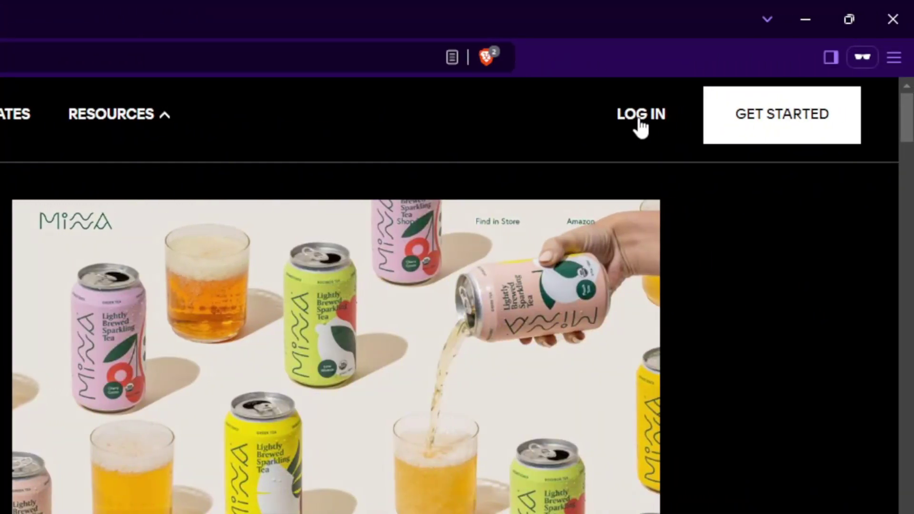
{"action": "left_click", "coordinate": [638, 112]}
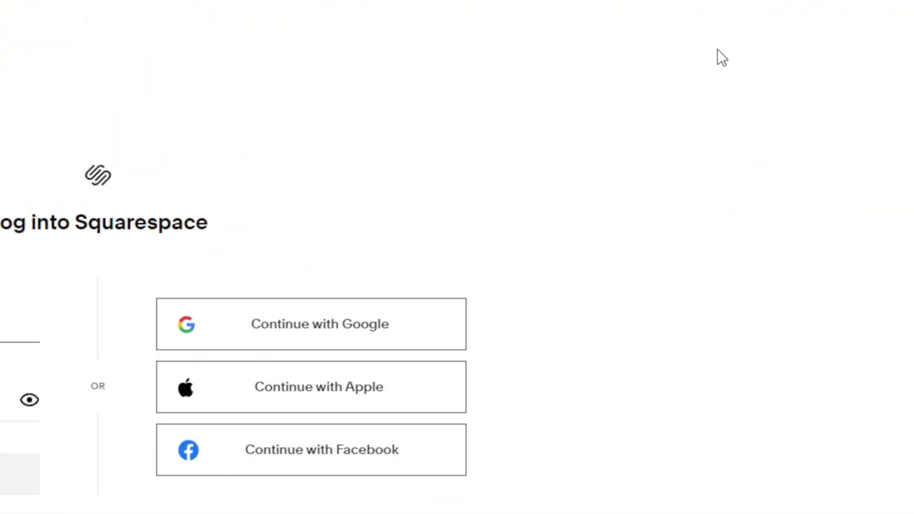
{"action": "left_click", "coordinate": [822, 91]}
{"action": "left_click", "coordinate": [334, 392]}
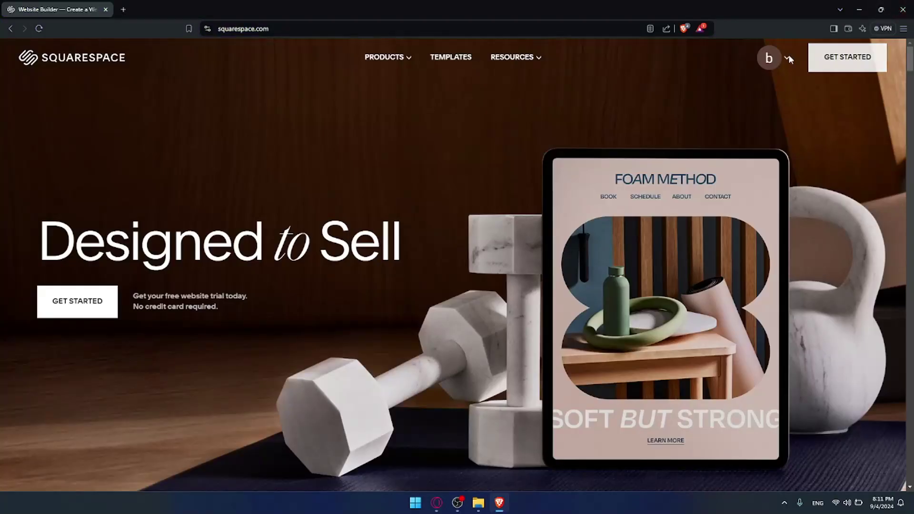
{"action": "left_click", "coordinate": [788, 58]}
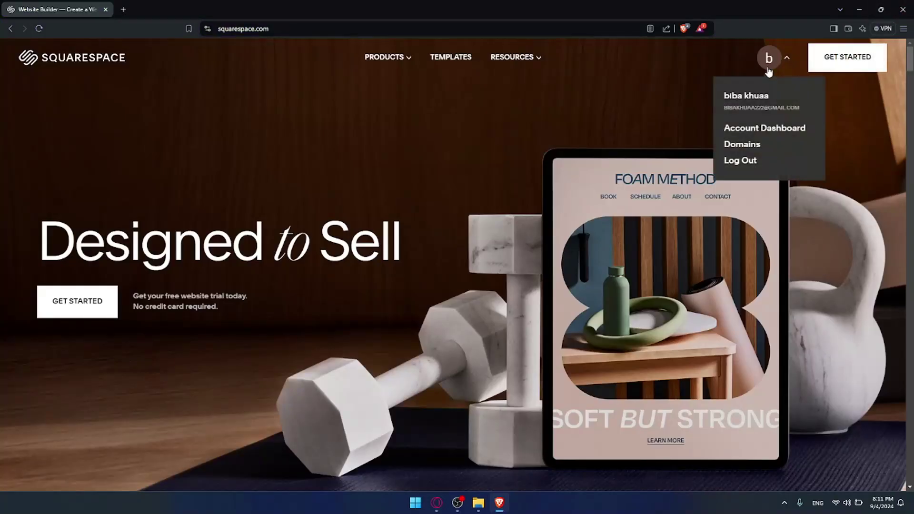
{"action": "left_click", "coordinate": [740, 128]}
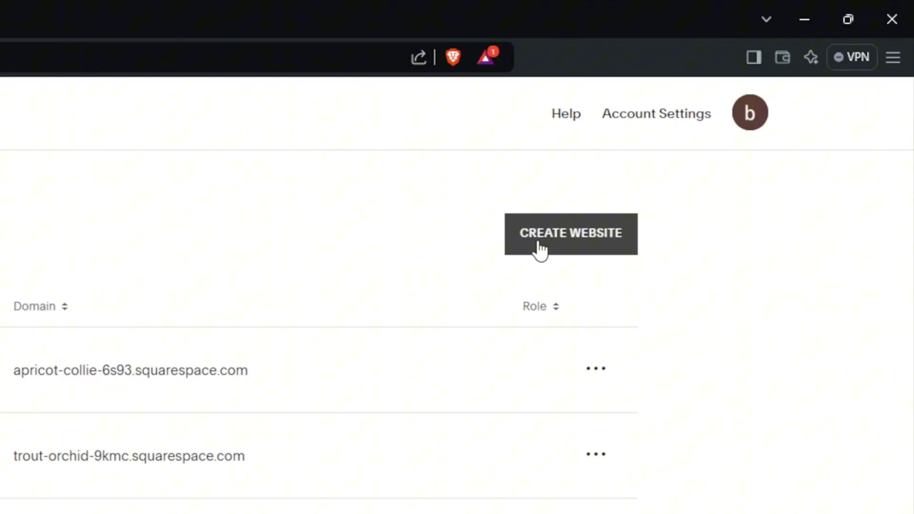
- Open the Omix website from the dashboard and look over its site preview
{"action": "left_click", "coordinate": [232, 189]}
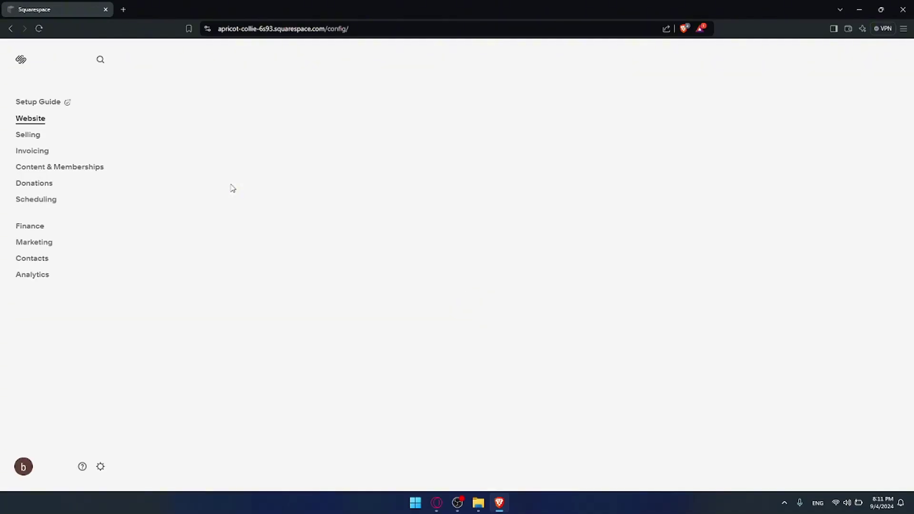
{"action": "scroll", "coordinate": [478, 164], "scroll_direction": "down", "scroll_amount": 10}
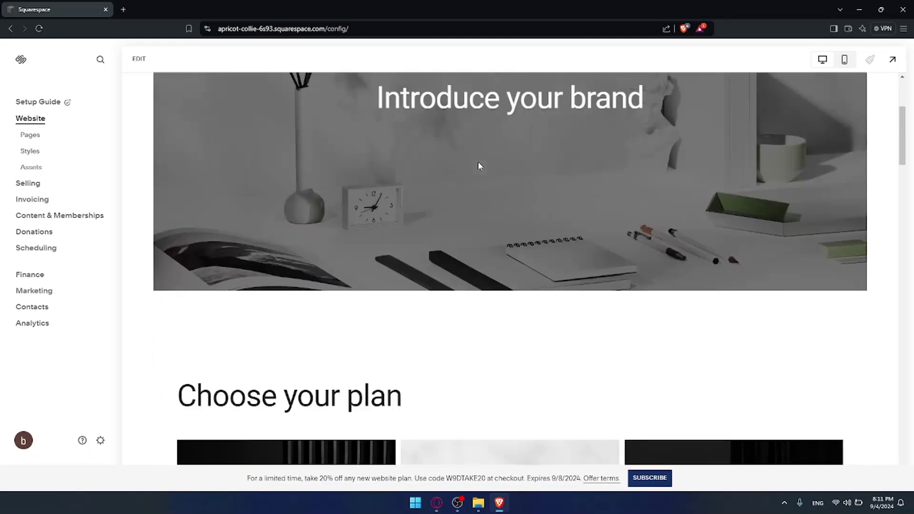
{"action": "scroll", "coordinate": [479, 163], "scroll_direction": "down", "scroll_amount": 6}
{"action": "scroll", "coordinate": [476, 165], "scroll_direction": "up", "scroll_amount": 4}
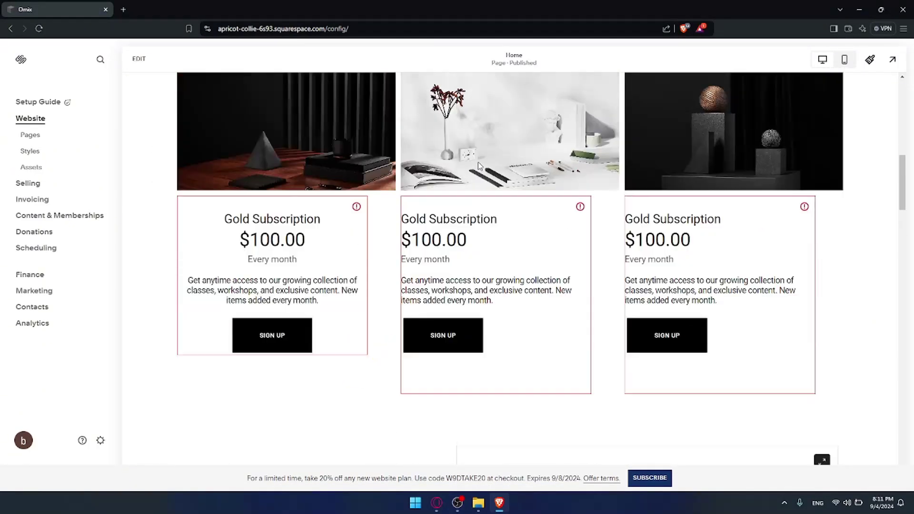
{"action": "scroll", "coordinate": [473, 165], "scroll_direction": "up", "scroll_amount": 3}
{"action": "scroll", "coordinate": [428, 167], "scroll_direction": "down", "scroll_amount": 3}
{"action": "scroll", "coordinate": [484, 190], "scroll_direction": "down", "scroll_amount": 15}
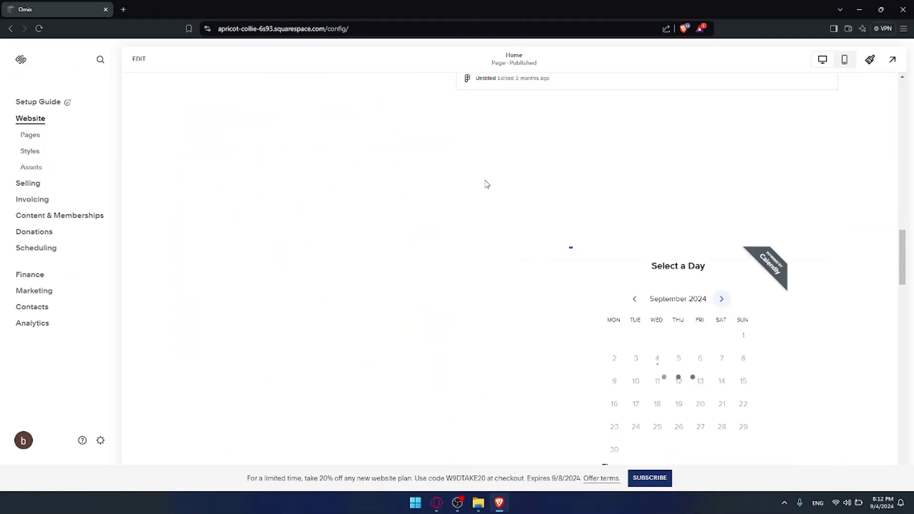
{"action": "scroll", "coordinate": [484, 178], "scroll_direction": "up", "scroll_amount": 20}
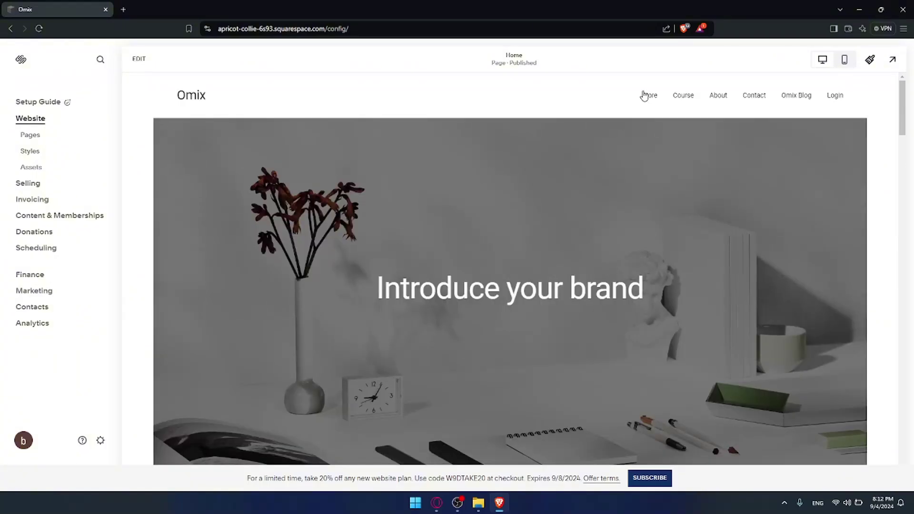
- Go to the Omix Store page showing the Test product and enter the page editor
{"action": "left_click", "coordinate": [645, 95]}
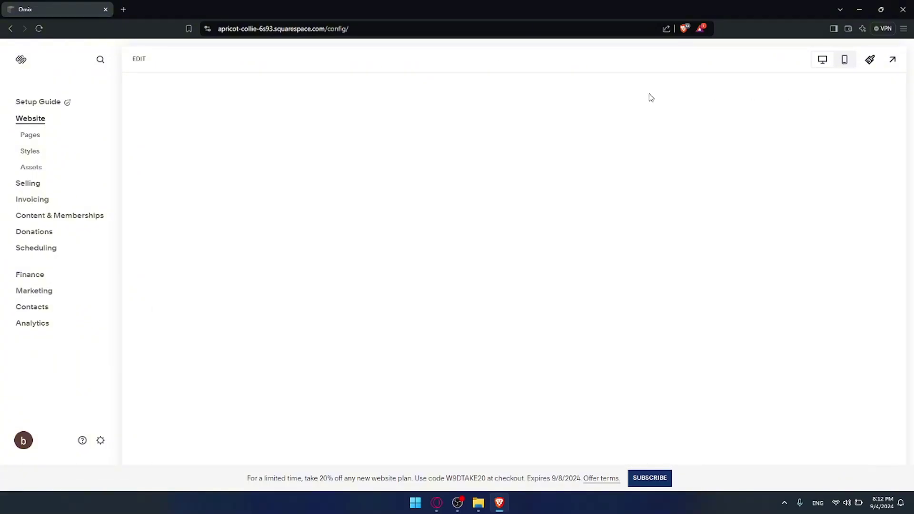
{"action": "scroll", "coordinate": [548, 171], "scroll_direction": "down", "scroll_amount": 4}
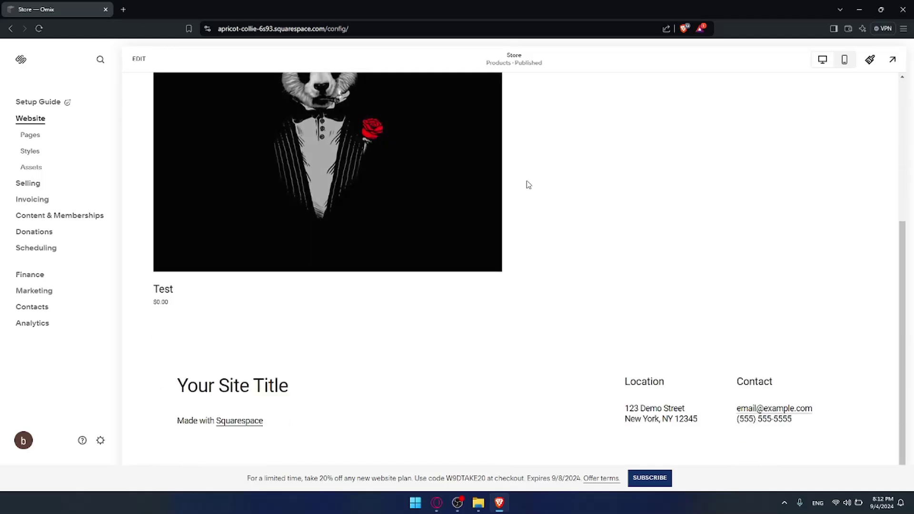
{"action": "scroll", "coordinate": [333, 176], "scroll_direction": "up", "scroll_amount": 2}
{"action": "scroll", "coordinate": [304, 169], "scroll_direction": "down", "scroll_amount": 2}
{"action": "scroll", "coordinate": [290, 164], "scroll_direction": "up", "scroll_amount": 3}
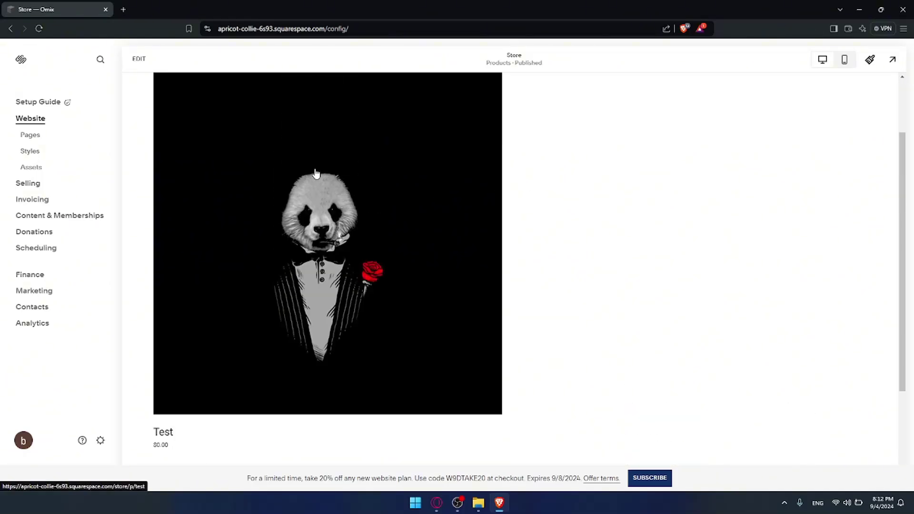
{"action": "scroll", "coordinate": [335, 219], "scroll_direction": "down", "scroll_amount": 3}
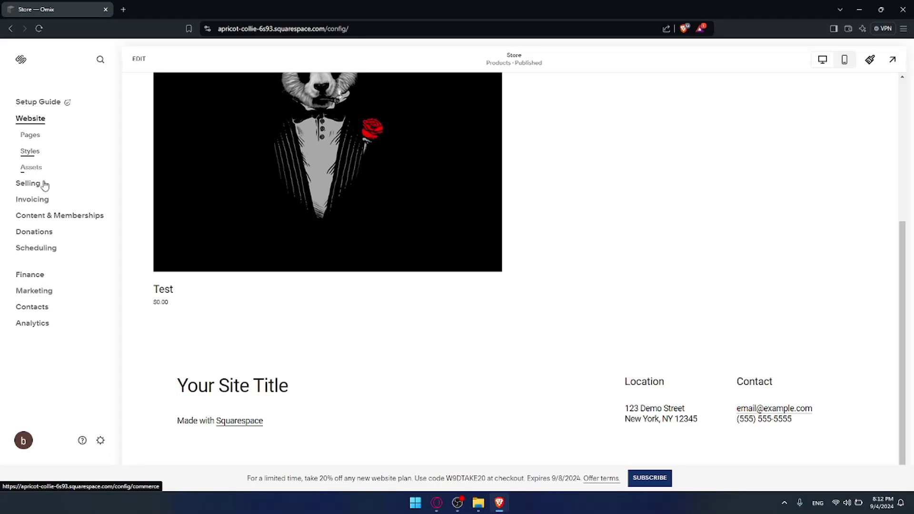
{"action": "scroll", "coordinate": [595, 215], "scroll_direction": "up", "scroll_amount": 5}
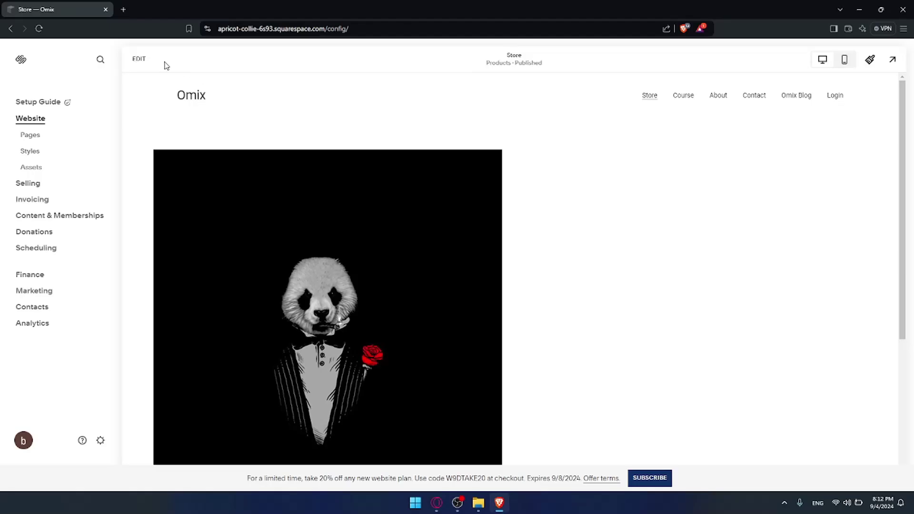
{"action": "left_click", "coordinate": [142, 59]}
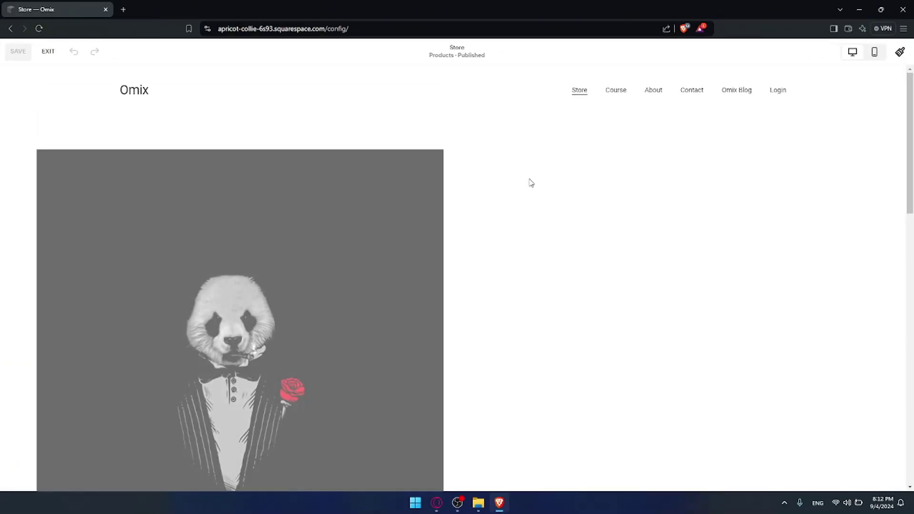
{"action": "scroll", "coordinate": [531, 183], "scroll_direction": "down", "scroll_amount": 5}
{"action": "scroll", "coordinate": [542, 182], "scroll_direction": "down", "scroll_amount": 8}
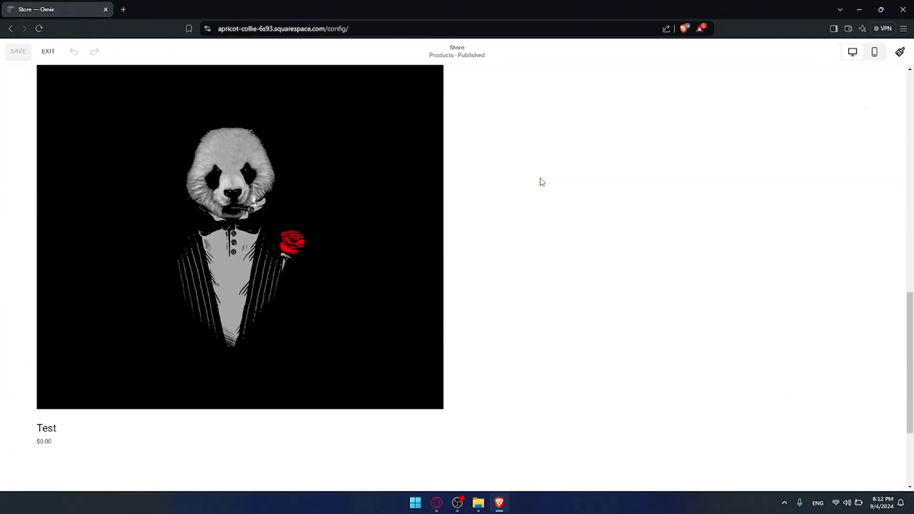
{"action": "scroll", "coordinate": [542, 181], "scroll_direction": "up", "scroll_amount": 11}
{"action": "scroll", "coordinate": [541, 179], "scroll_direction": "down", "scroll_amount": 12}
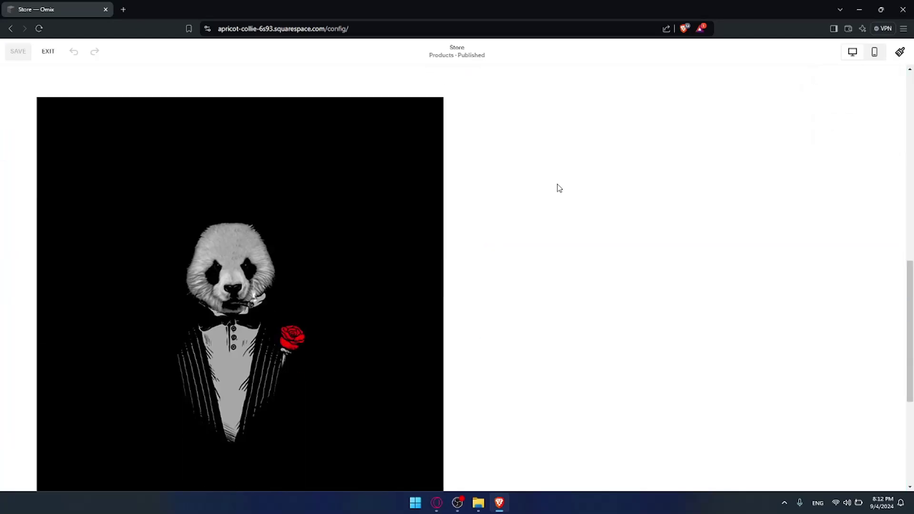
{"action": "scroll", "coordinate": [500, 190], "scroll_direction": "up", "scroll_amount": 3}
{"action": "scroll", "coordinate": [452, 194], "scroll_direction": "down", "scroll_amount": 1}
{"action": "scroll", "coordinate": [456, 194], "scroll_direction": "up", "scroll_amount": 10}
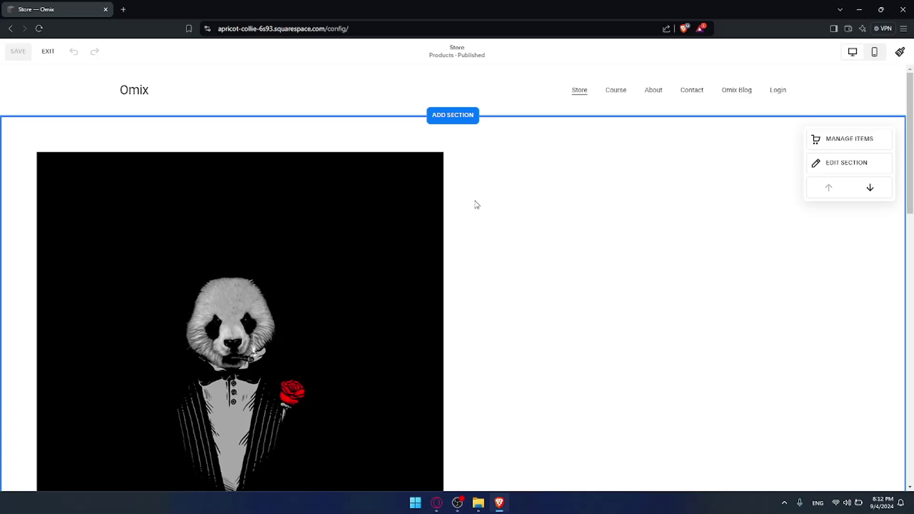
{"action": "scroll", "coordinate": [538, 210], "scroll_direction": "down", "scroll_amount": 10}
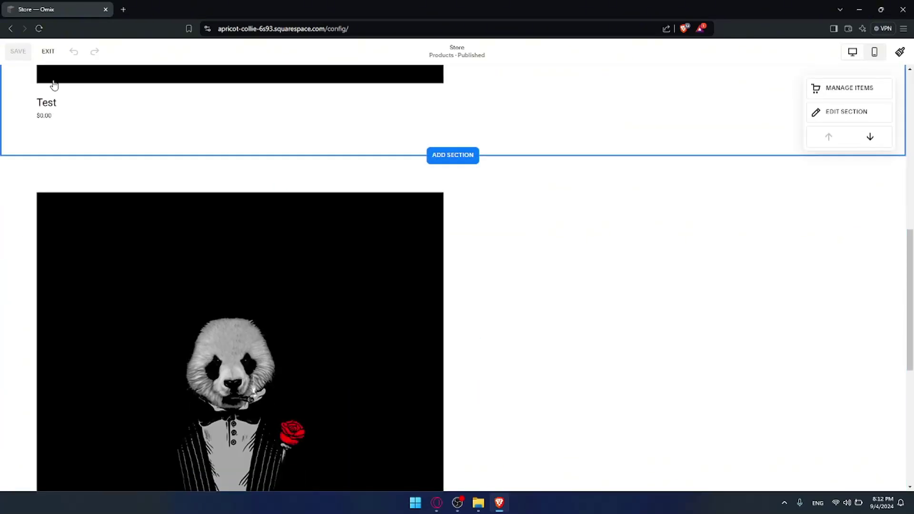
{"action": "left_click", "coordinate": [48, 51]}
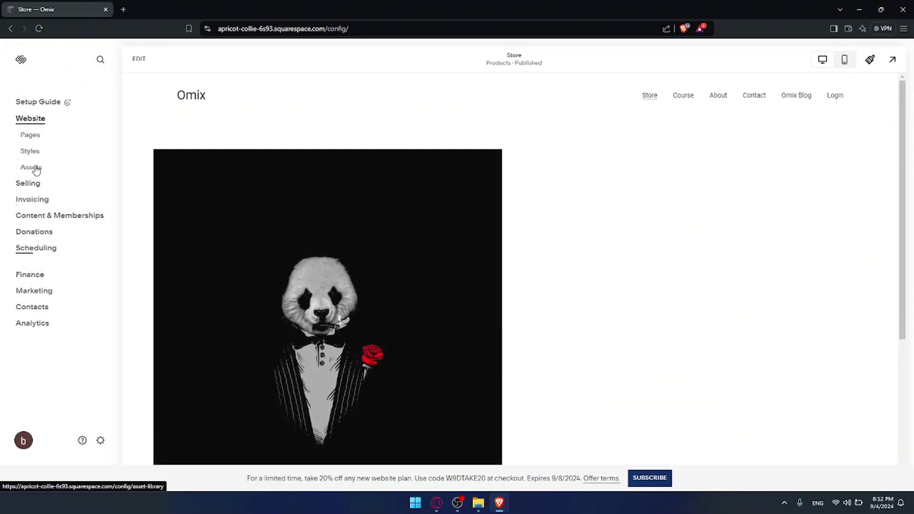
{"action": "left_click", "coordinate": [38, 291]}
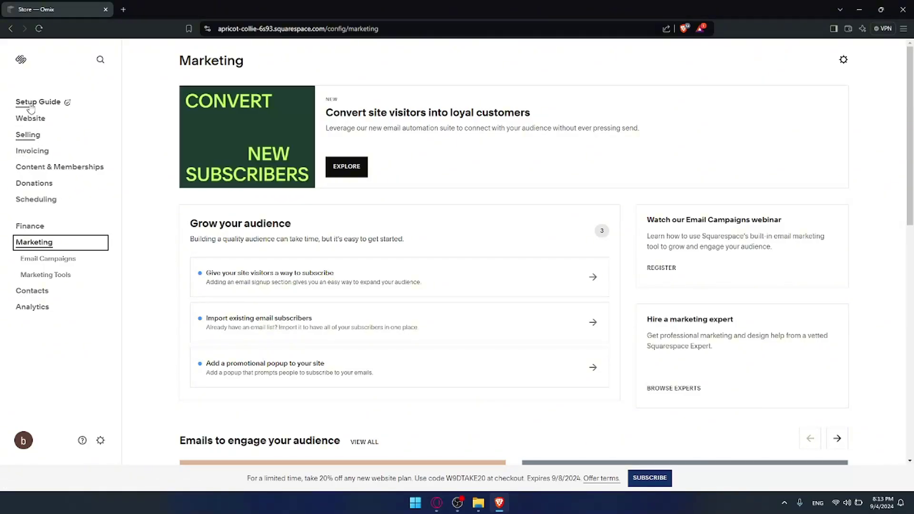
- Show the Selling overview with its Set up your store checklist
{"action": "left_click", "coordinate": [33, 137]}
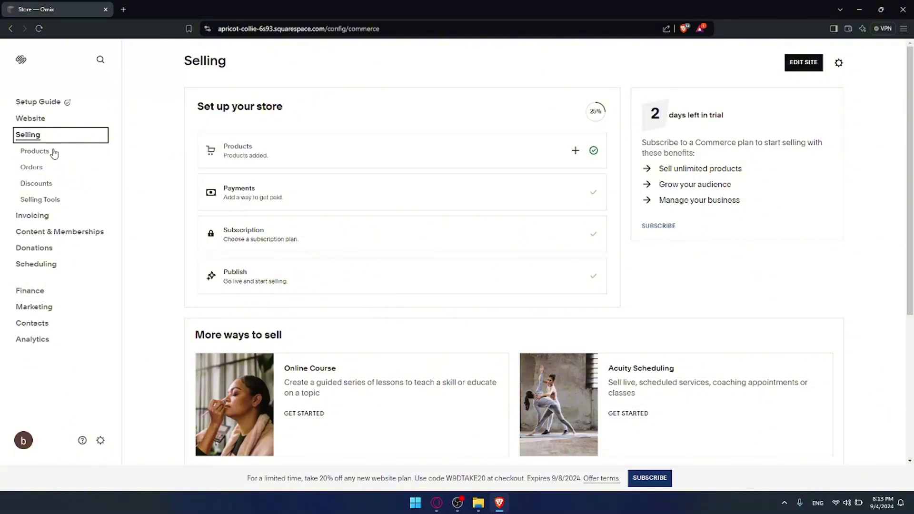
- Dismiss the 'What do you want to sell?' chooser and show the empty Physical products list
{"action": "left_click", "coordinate": [306, 150]}
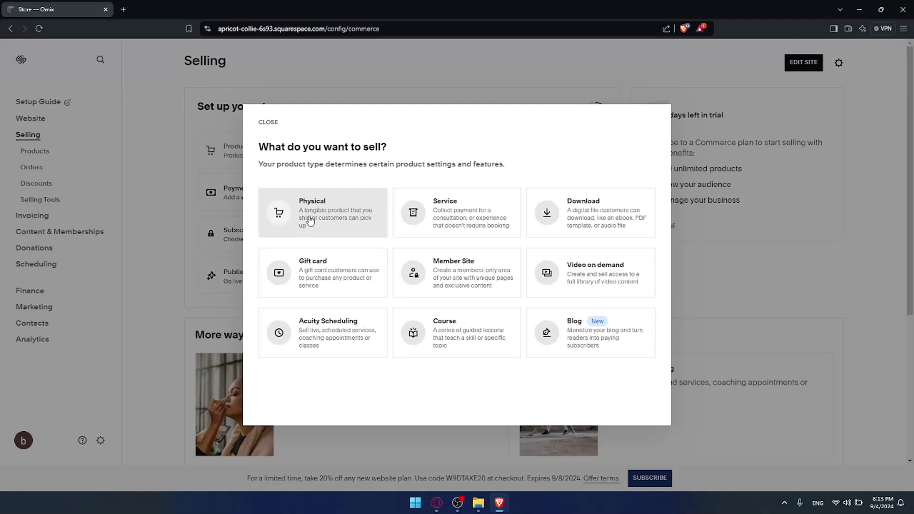
{"action": "left_click_drag", "start_coordinate": [260, 146], "coordinate": [414, 147]}
{"action": "left_click_drag", "start_coordinate": [262, 164], "coordinate": [386, 167]}
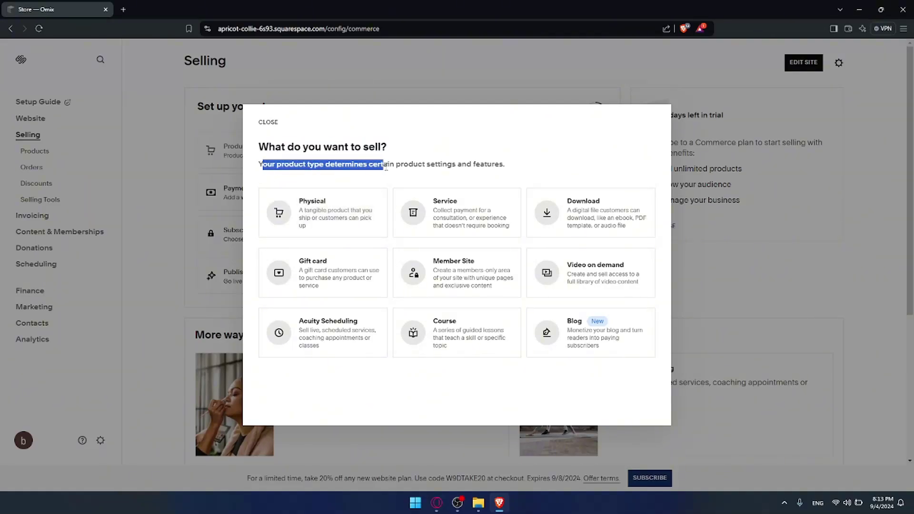
{"action": "left_click", "coordinate": [391, 165]}
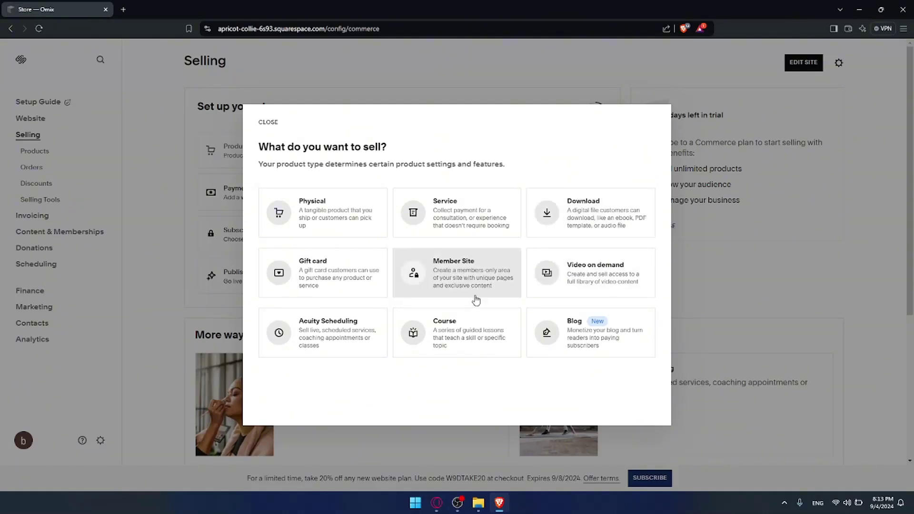
{"action": "left_click", "coordinate": [172, 310]}
{"action": "left_click", "coordinate": [42, 155]}
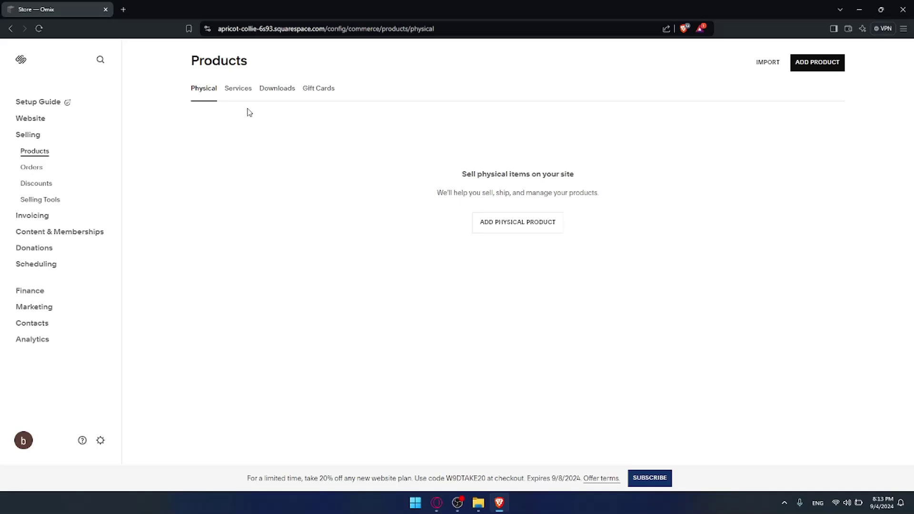
- Browse the Services, Downloads, Gift Cards and Physical tabs, ending on Downloads
{"action": "left_click", "coordinate": [241, 90]}
{"action": "left_click", "coordinate": [284, 91]}
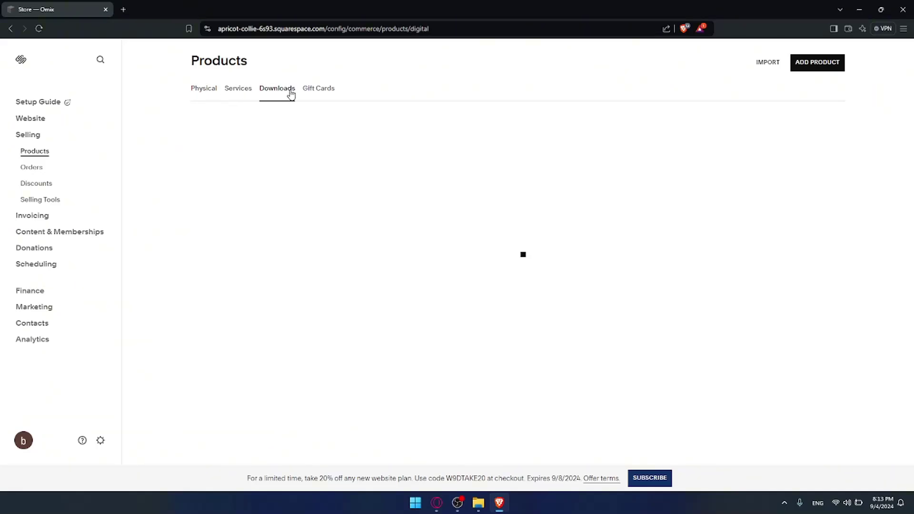
{"action": "left_click", "coordinate": [319, 92]}
{"action": "left_click", "coordinate": [207, 91]}
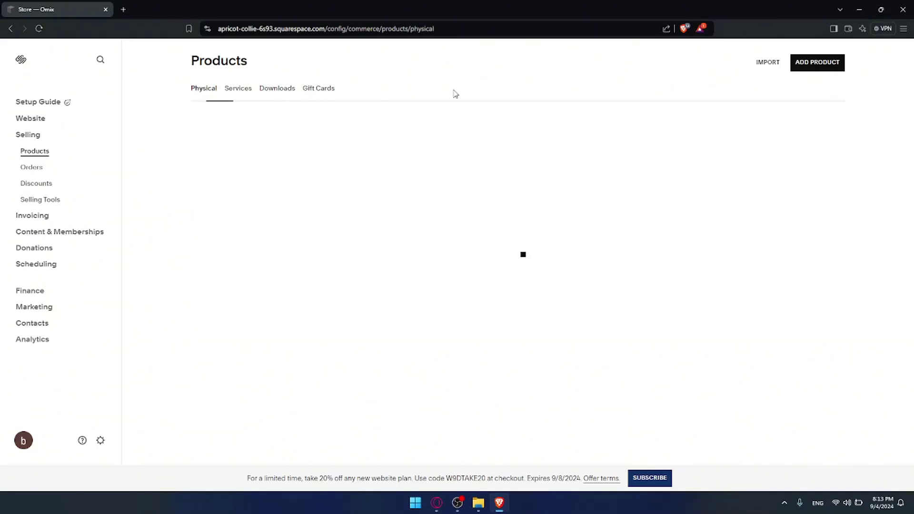
{"action": "left_click", "coordinate": [238, 94]}
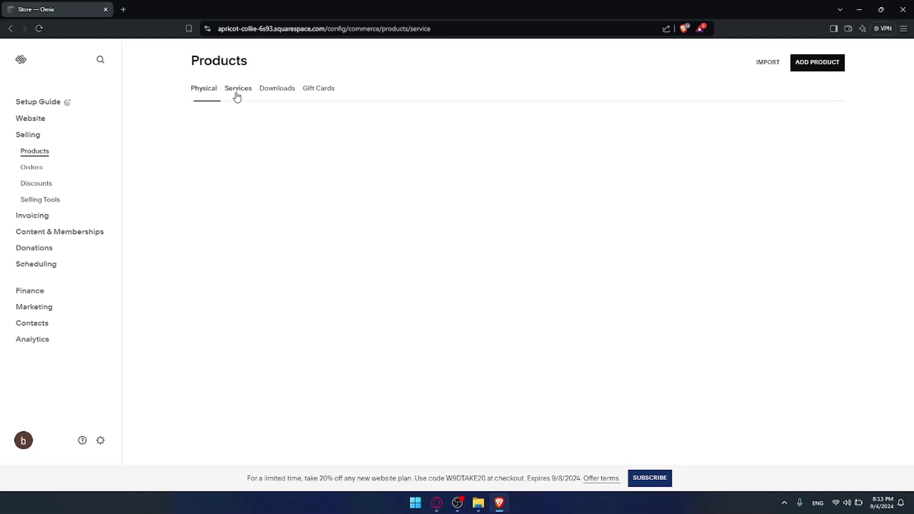
{"action": "left_click", "coordinate": [273, 93]}
- Dismiss the product-type chooser, then bring up the Import Products dialog
{"action": "left_click", "coordinate": [812, 67]}
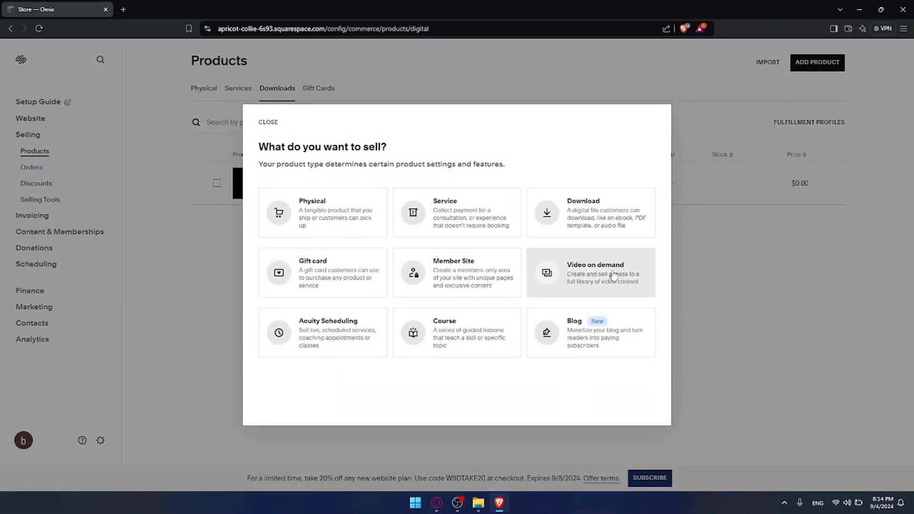
{"action": "left_click", "coordinate": [702, 137]}
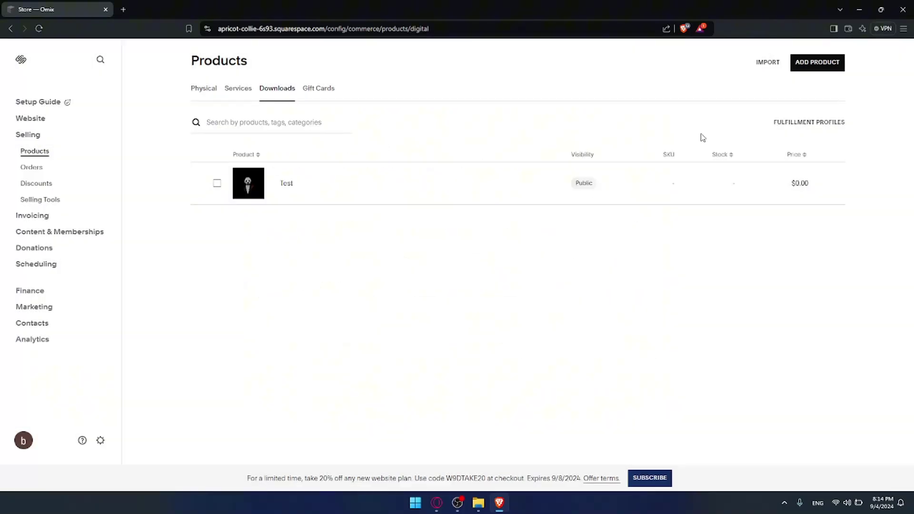
{"action": "left_click", "coordinate": [768, 66]}
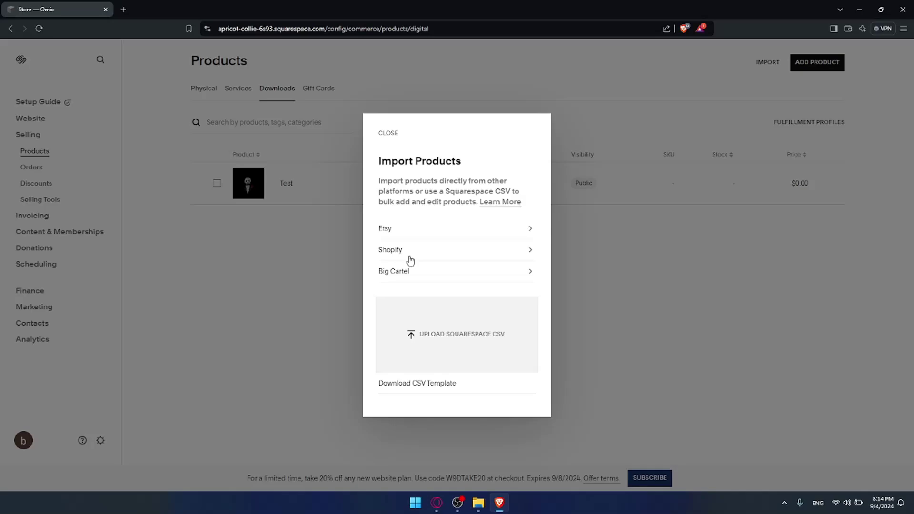
- Try Upload Squarespace CSV, then cancel the file dialog without uploading
{"action": "left_click", "coordinate": [439, 337]}
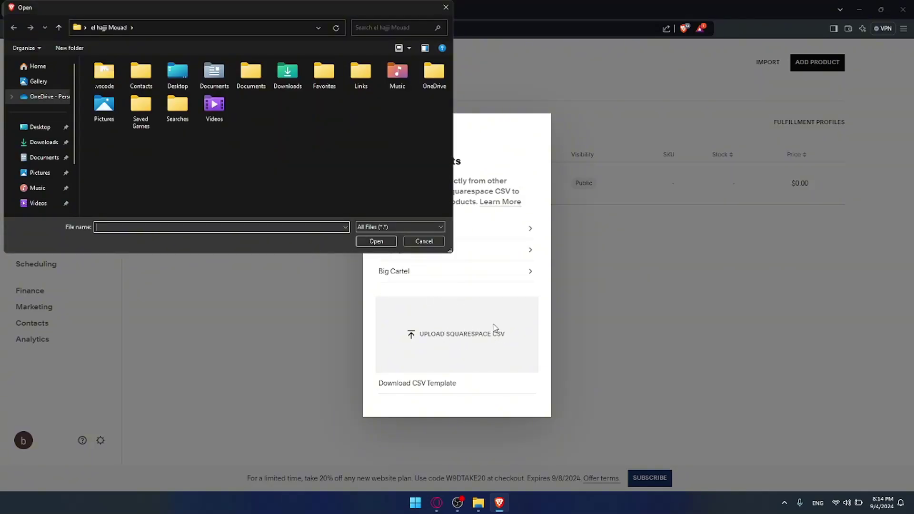
{"action": "left_click", "coordinate": [429, 243]}
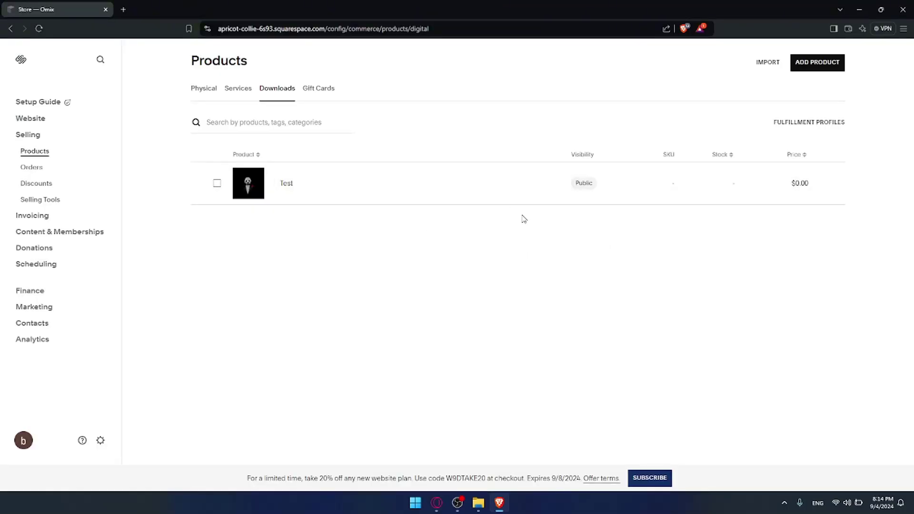
- Create a new Download product from the 'What do you want to sell?' chooser
{"action": "left_click", "coordinate": [816, 66]}
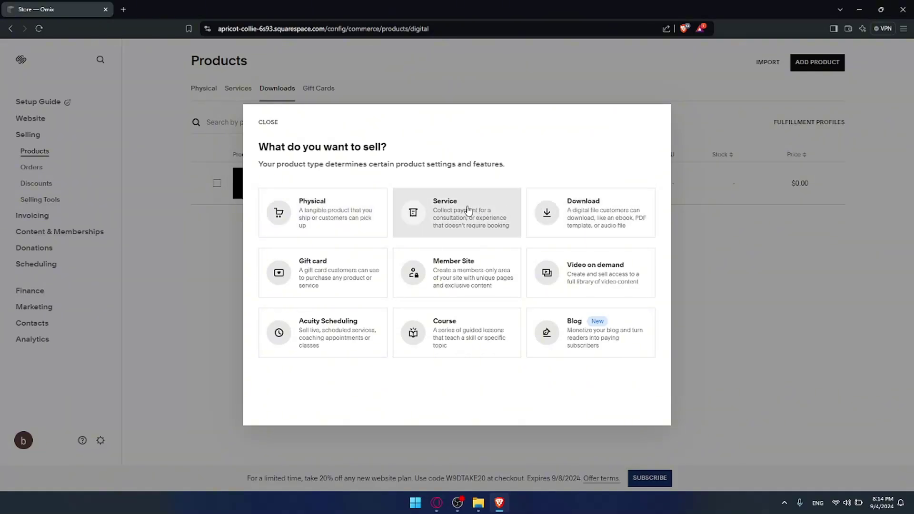
{"action": "left_click", "coordinate": [577, 213]}
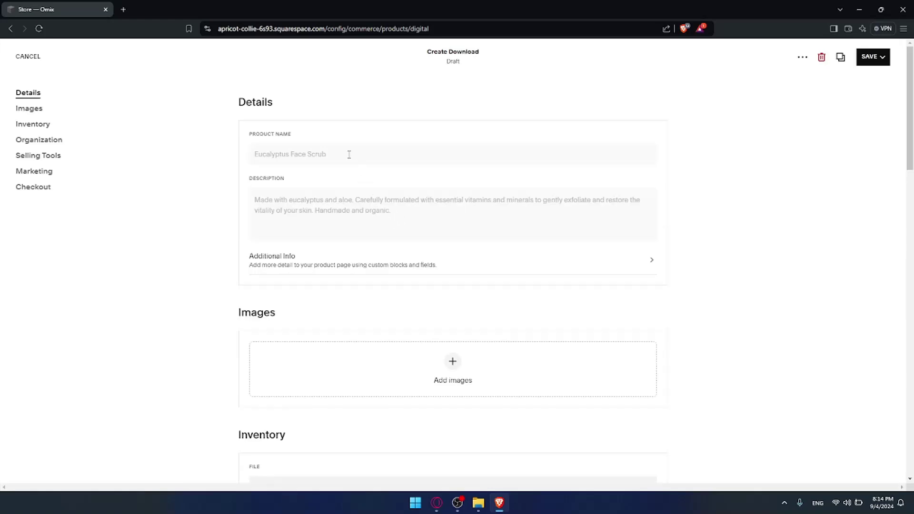
- Name the draft download 'test', then open its Additional Info editor
{"action": "scroll", "coordinate": [349, 162], "scroll_direction": "down", "scroll_amount": 8}
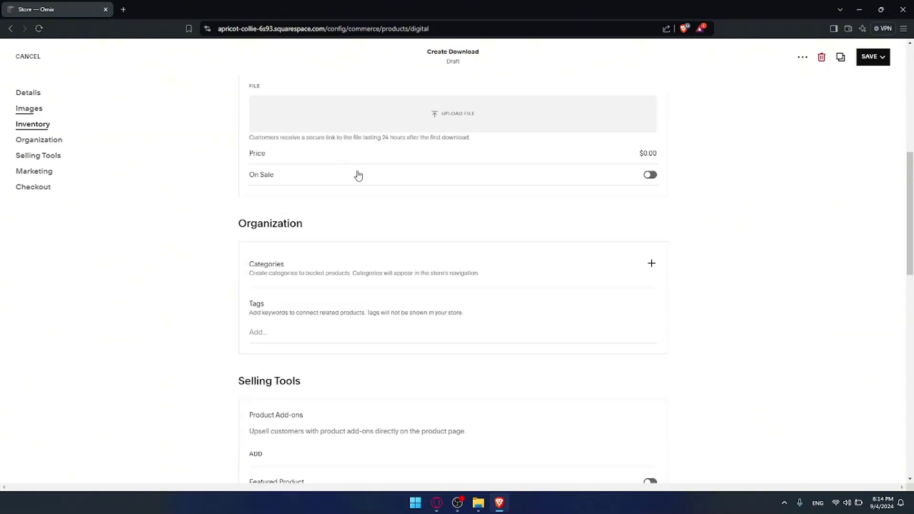
{"action": "scroll", "coordinate": [357, 175], "scroll_direction": "down", "scroll_amount": 4}
{"action": "scroll", "coordinate": [358, 176], "scroll_direction": "down", "scroll_amount": 5}
{"action": "scroll", "coordinate": [357, 176], "scroll_direction": "up", "scroll_amount": 12}
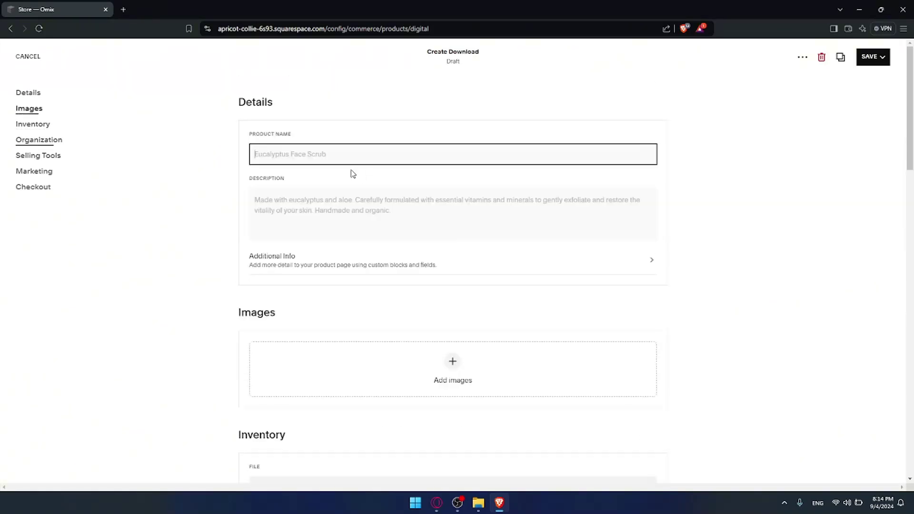
{"action": "type", "text": "test"}
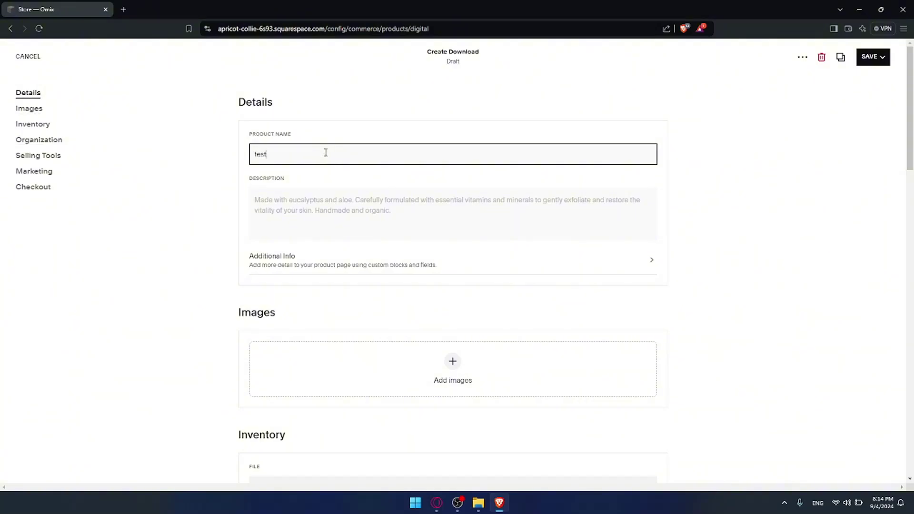
{"action": "left_click", "coordinate": [357, 195]}
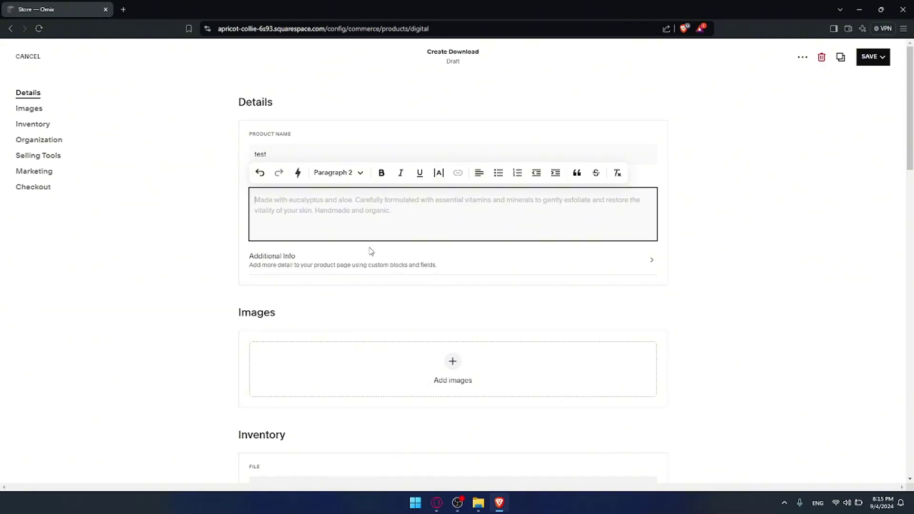
{"action": "left_click", "coordinate": [361, 267]}
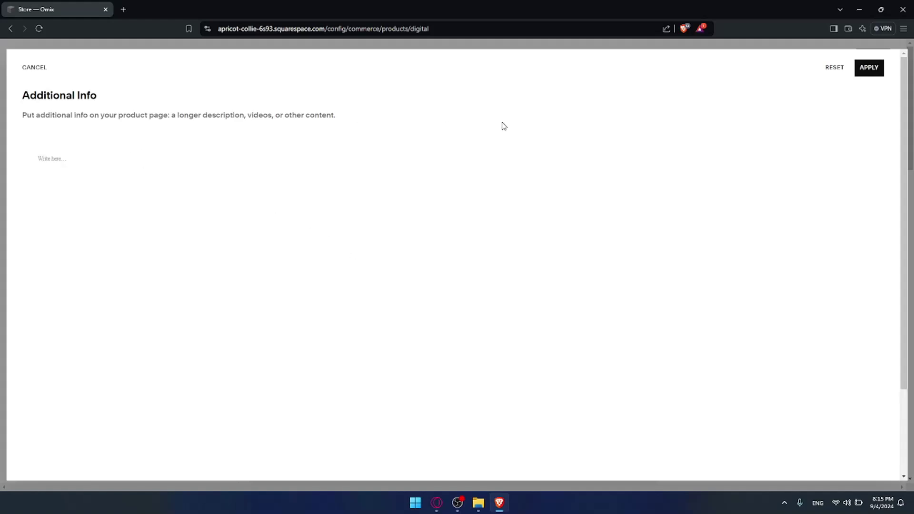
- Apply the empty Additional Info, then cancel the Add images and Upload File pickers
{"action": "left_click", "coordinate": [872, 68]}
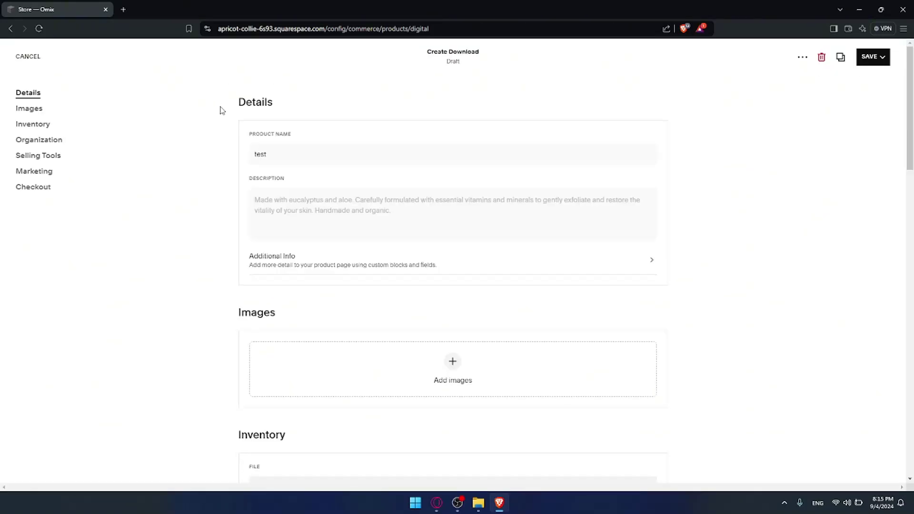
{"action": "scroll", "coordinate": [374, 217], "scroll_direction": "down", "scroll_amount": 2}
{"action": "left_click", "coordinate": [447, 265]}
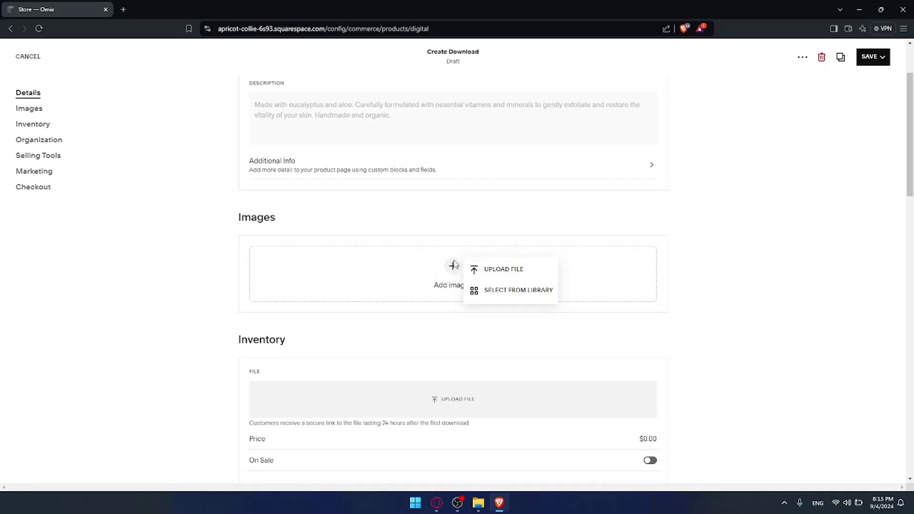
{"action": "left_click", "coordinate": [233, 225]}
{"action": "scroll", "coordinate": [318, 214], "scroll_direction": "up", "scroll_amount": 2}
{"action": "scroll", "coordinate": [318, 212], "scroll_direction": "down", "scroll_amount": 7}
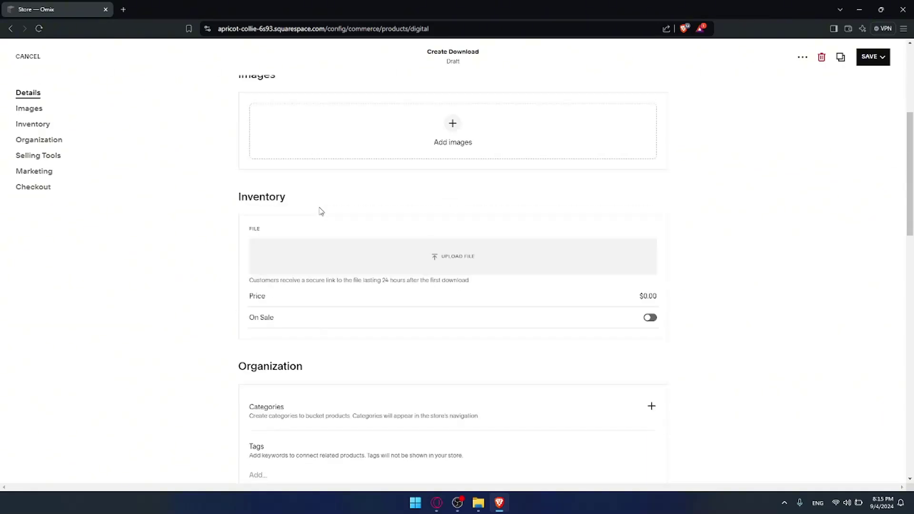
{"action": "left_click", "coordinate": [392, 159]}
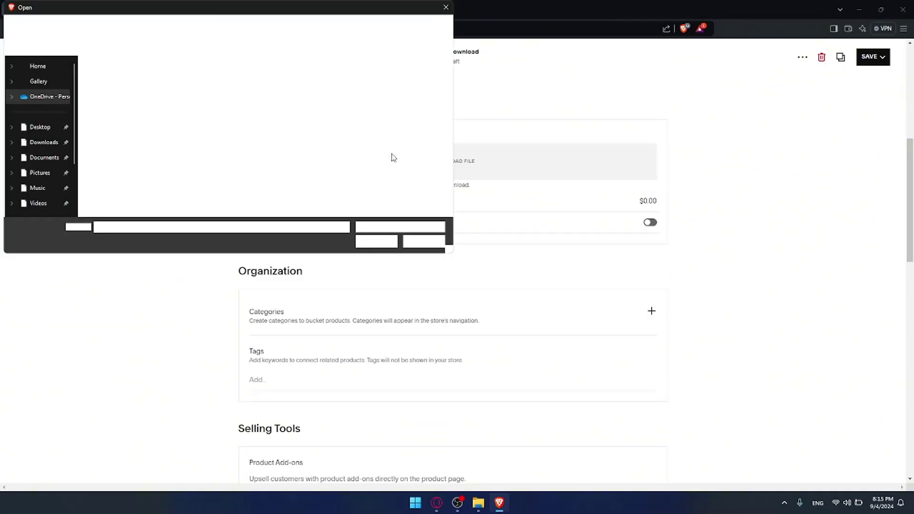
{"action": "left_click", "coordinate": [444, 8]}
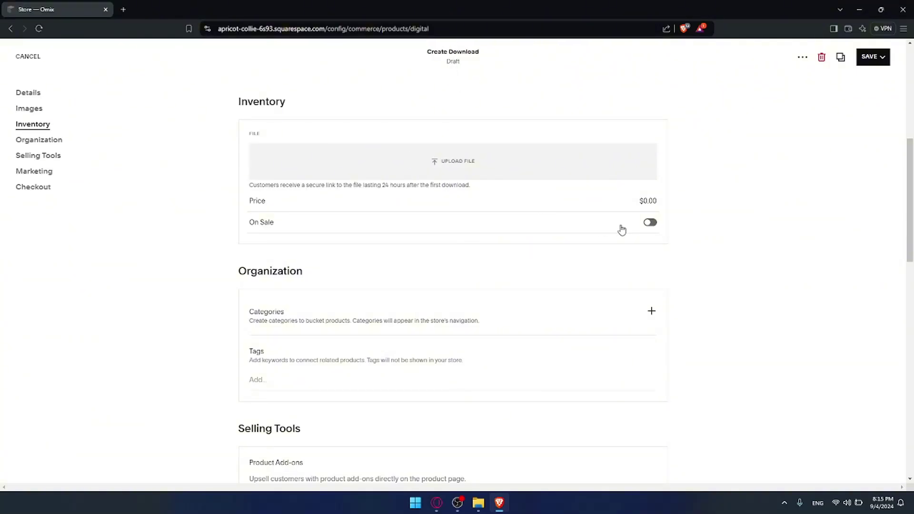
- Select the Price field and review the form down to Marketing and Checkout
{"action": "left_click", "coordinate": [646, 198]}
{"action": "scroll", "coordinate": [475, 200], "scroll_direction": "down", "scroll_amount": 2}
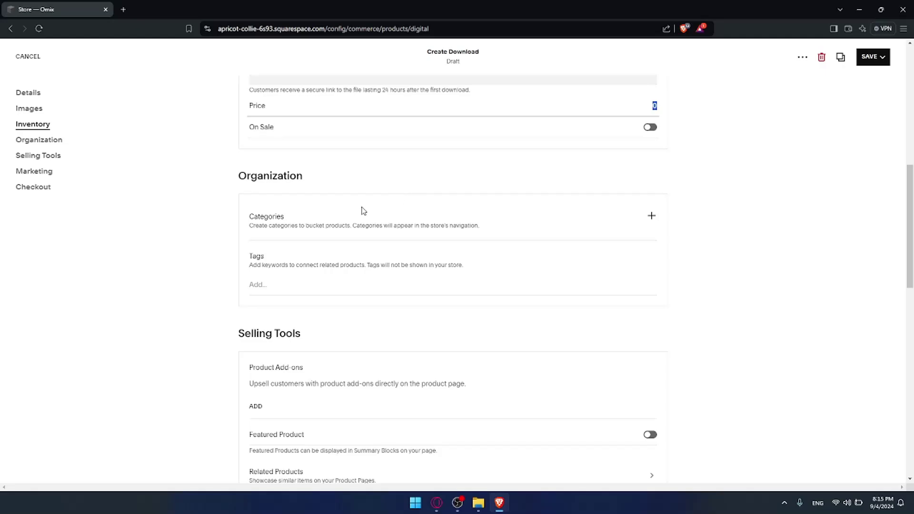
{"action": "scroll", "coordinate": [369, 205], "scroll_direction": "down", "scroll_amount": 3}
{"action": "scroll", "coordinate": [374, 191], "scroll_direction": "up", "scroll_amount": 2}
{"action": "scroll", "coordinate": [374, 180], "scroll_direction": "down", "scroll_amount": 1}
{"action": "scroll", "coordinate": [372, 185], "scroll_direction": "up", "scroll_amount": 2}
{"action": "scroll", "coordinate": [309, 237], "scroll_direction": "down", "scroll_amount": 3}
{"action": "scroll", "coordinate": [305, 242], "scroll_direction": "down", "scroll_amount": 2}
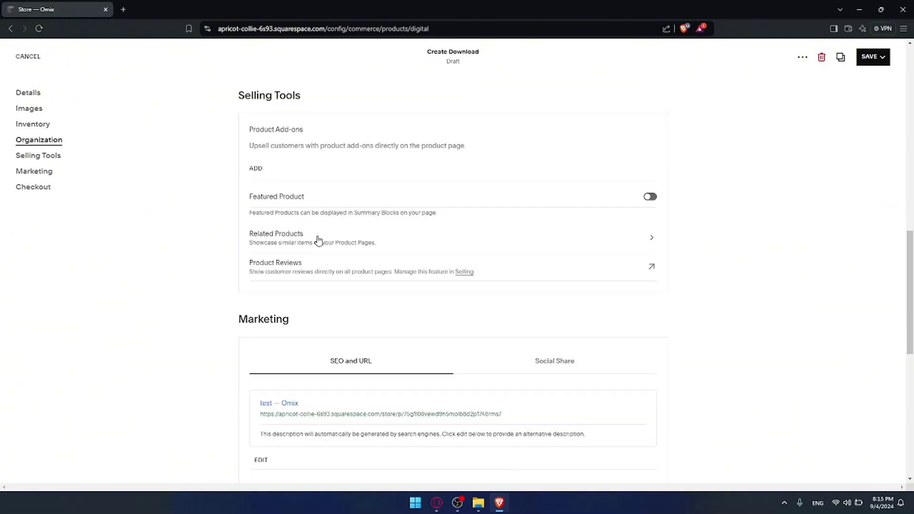
{"action": "scroll", "coordinate": [318, 239], "scroll_direction": "down", "scroll_amount": 4}
{"action": "scroll", "coordinate": [317, 239], "scroll_direction": "up", "scroll_amount": 2}
{"action": "scroll", "coordinate": [318, 239], "scroll_direction": "down", "scroll_amount": 3}
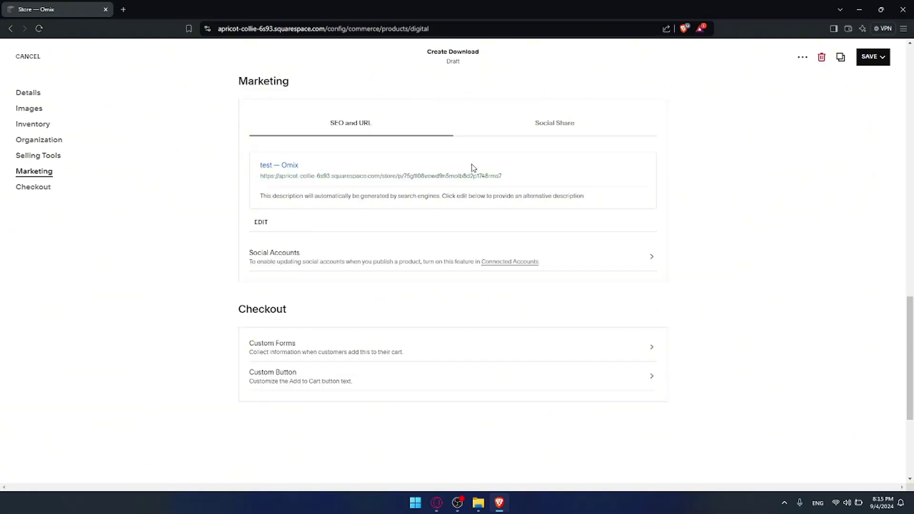
{"action": "scroll", "coordinate": [459, 195], "scroll_direction": "up", "scroll_amount": 1}
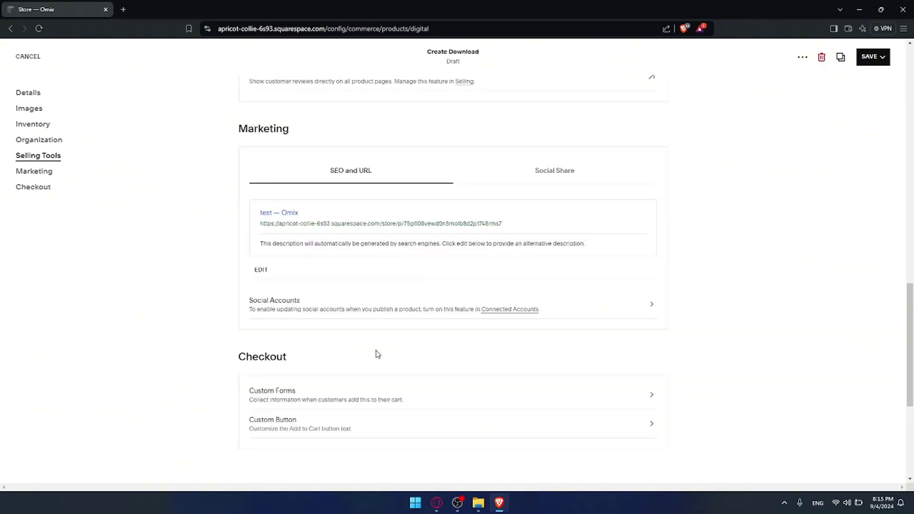
- Look over the Custom Forms checkout and add-to-cart button label settings, discarding any changes
{"action": "scroll", "coordinate": [375, 401], "scroll_direction": "down", "scroll_amount": 1}
{"action": "left_click", "coordinate": [349, 350]}
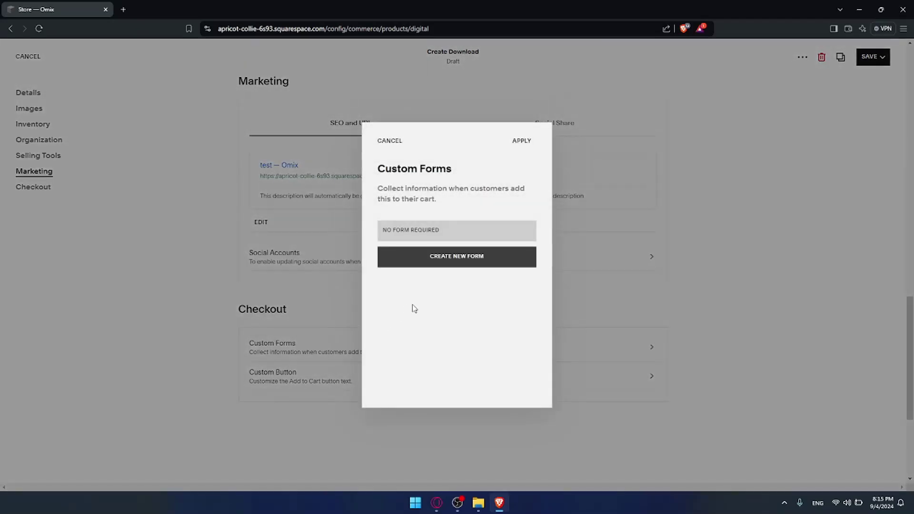
{"action": "left_click", "coordinate": [389, 142]}
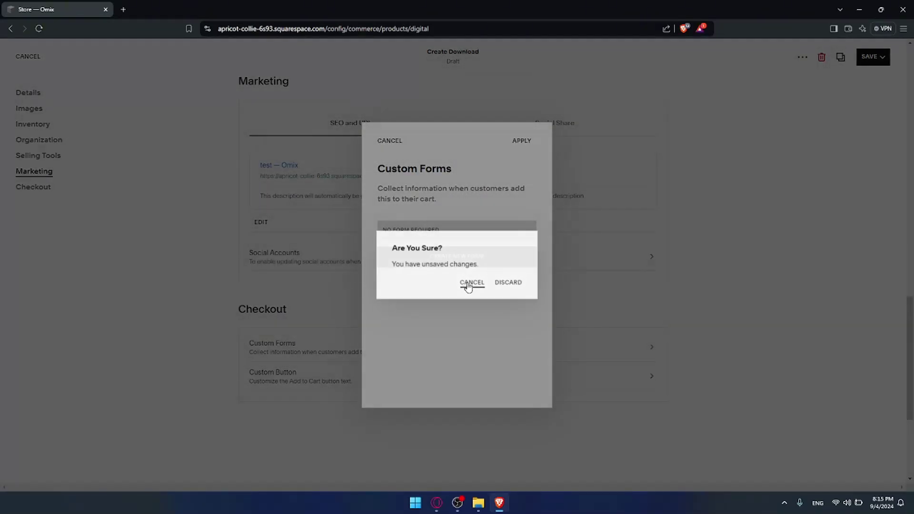
{"action": "left_click", "coordinate": [469, 283]}
{"action": "left_click", "coordinate": [399, 148]}
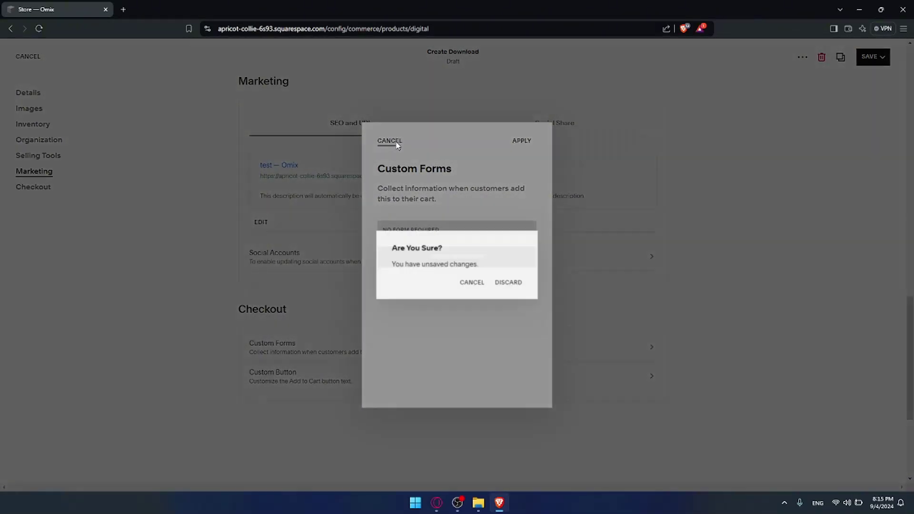
{"action": "left_click", "coordinate": [509, 285]}
{"action": "left_click", "coordinate": [478, 379]}
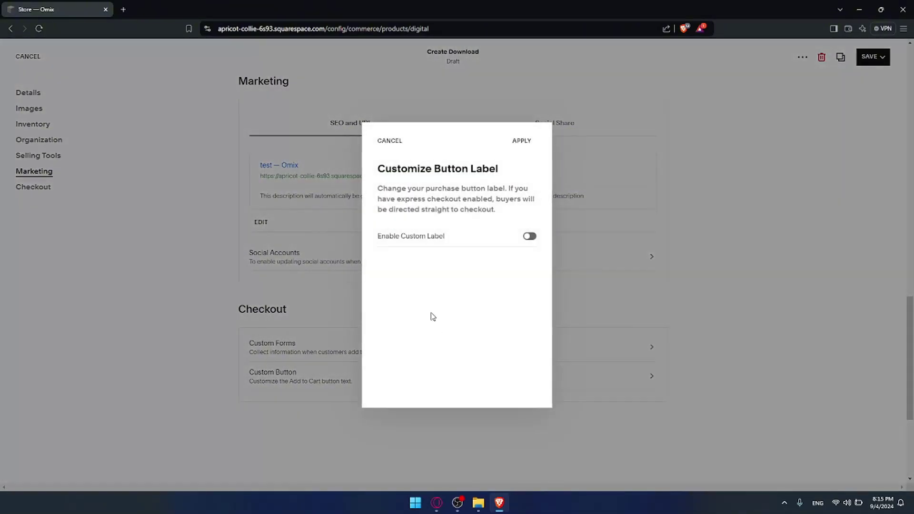
{"action": "left_click", "coordinate": [401, 141]}
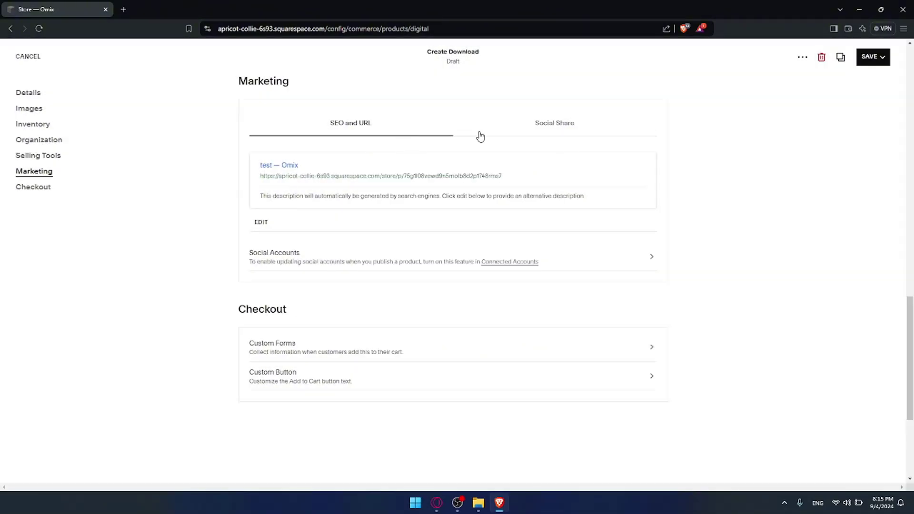
- Publish the Test download, leave the product editor, and go to the website overview
{"action": "left_click", "coordinate": [881, 57]}
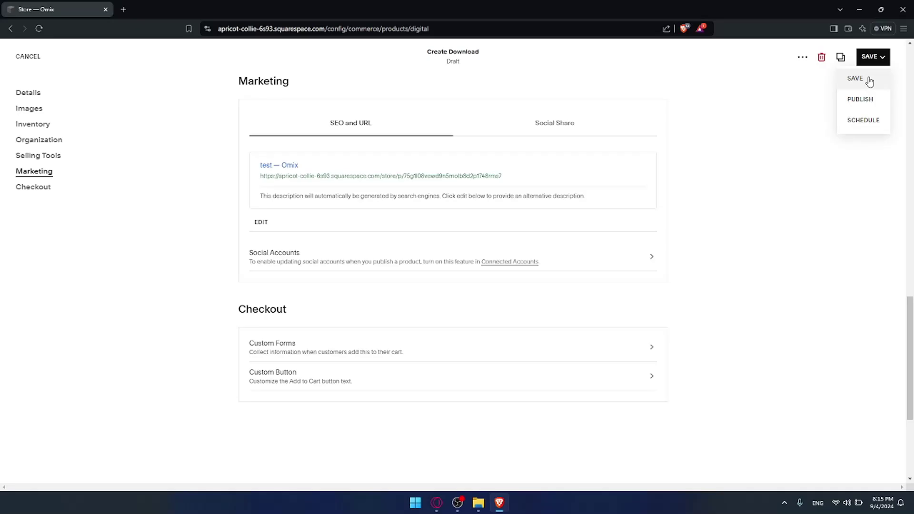
{"action": "left_click", "coordinate": [867, 98]}
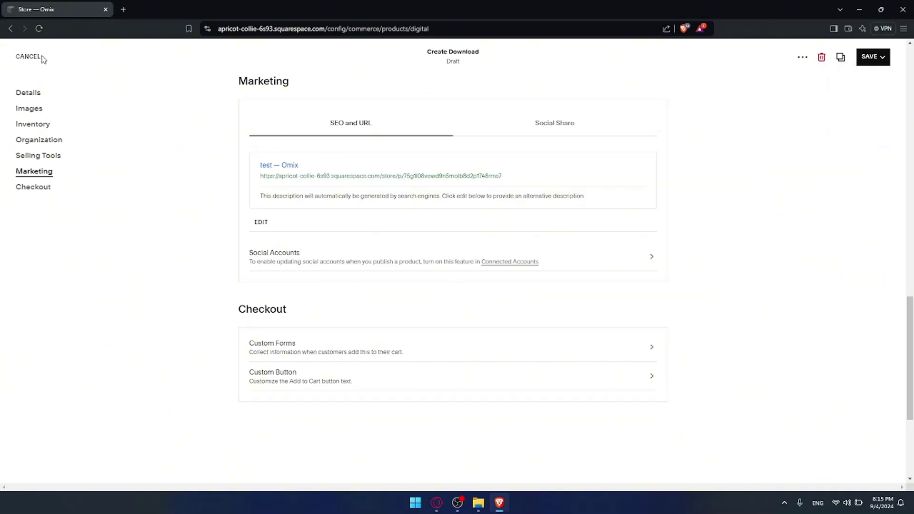
{"action": "left_click", "coordinate": [29, 57]}
{"action": "left_click", "coordinate": [513, 282]}
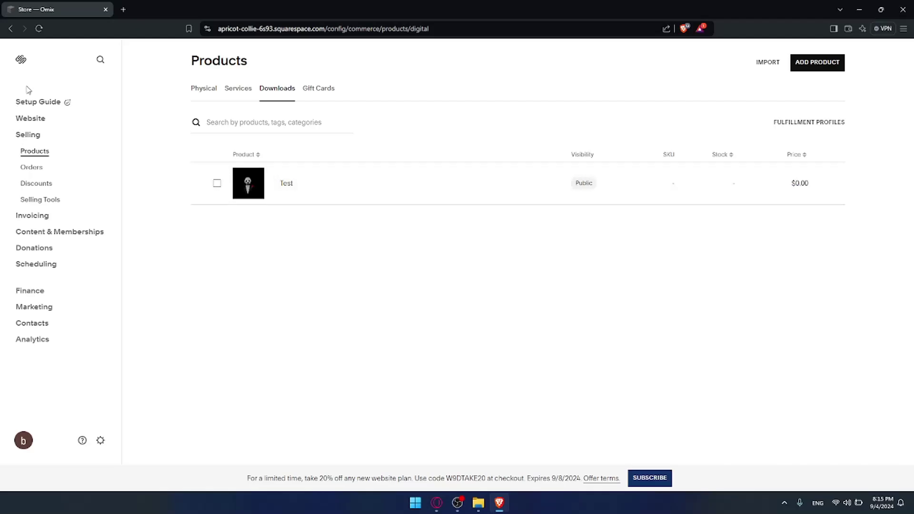
{"action": "left_click", "coordinate": [21, 65]}
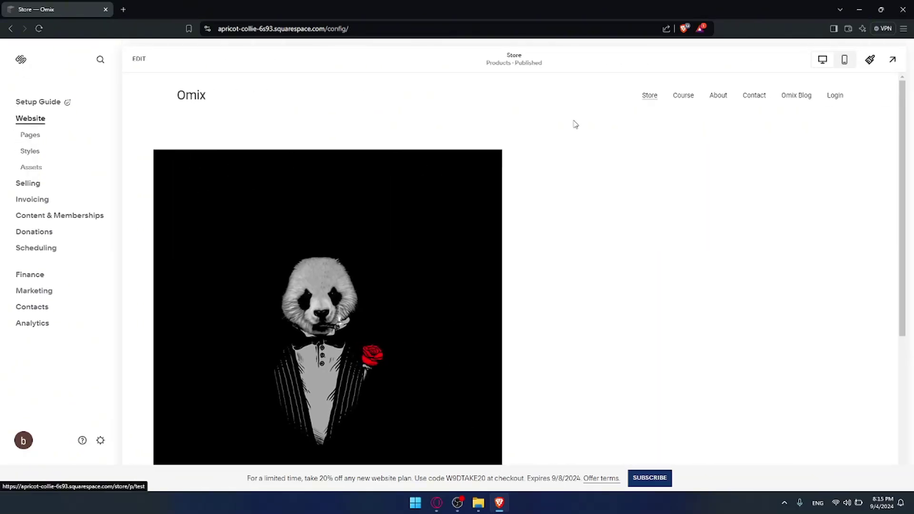
- Edit the Store page and bring up Manage Items, listing the Test product from $0
{"action": "scroll", "coordinate": [545, 170], "scroll_direction": "down", "scroll_amount": 3}
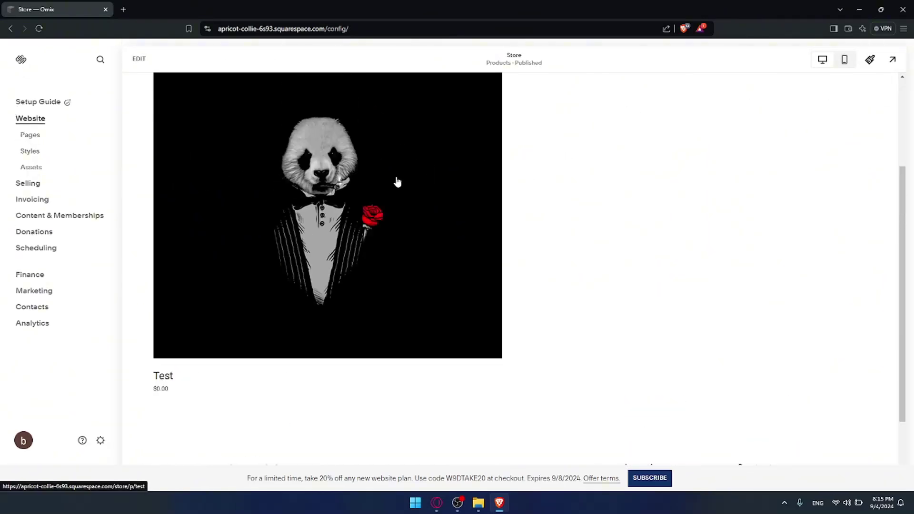
{"action": "scroll", "coordinate": [388, 179], "scroll_direction": "up", "scroll_amount": 1}
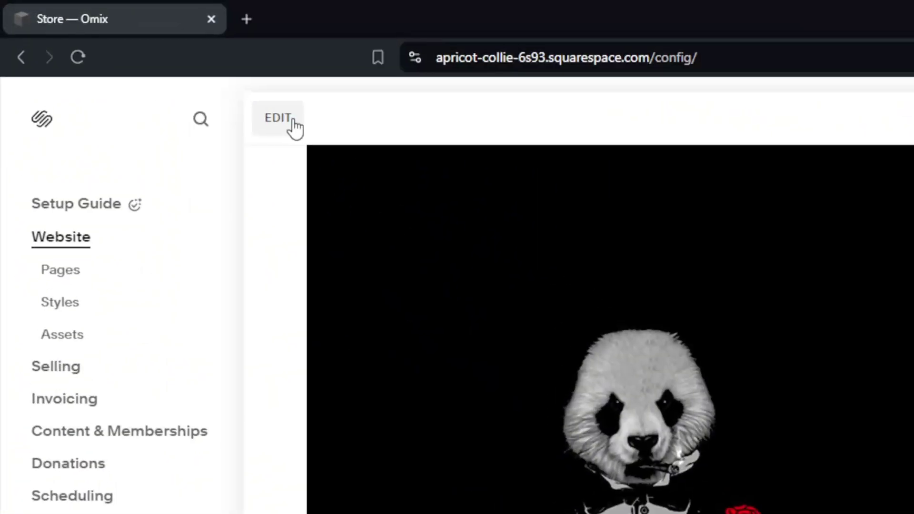
{"action": "left_click", "coordinate": [146, 61]}
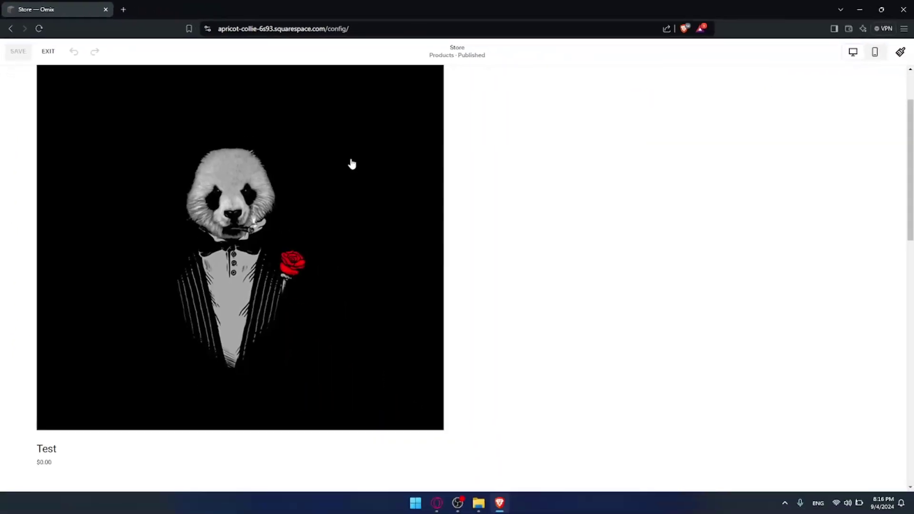
{"action": "scroll", "coordinate": [263, 181], "scroll_direction": "down", "scroll_amount": 3}
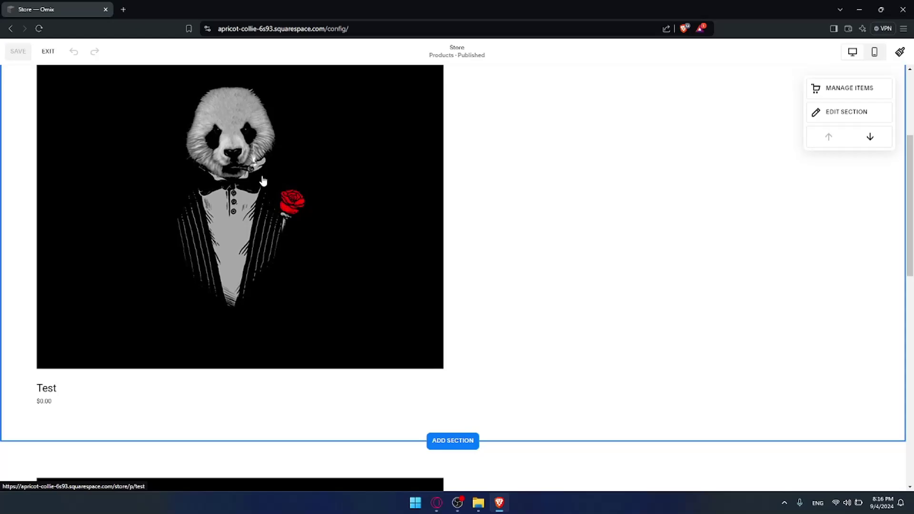
{"action": "scroll", "coordinate": [265, 190], "scroll_direction": "down", "scroll_amount": 3}
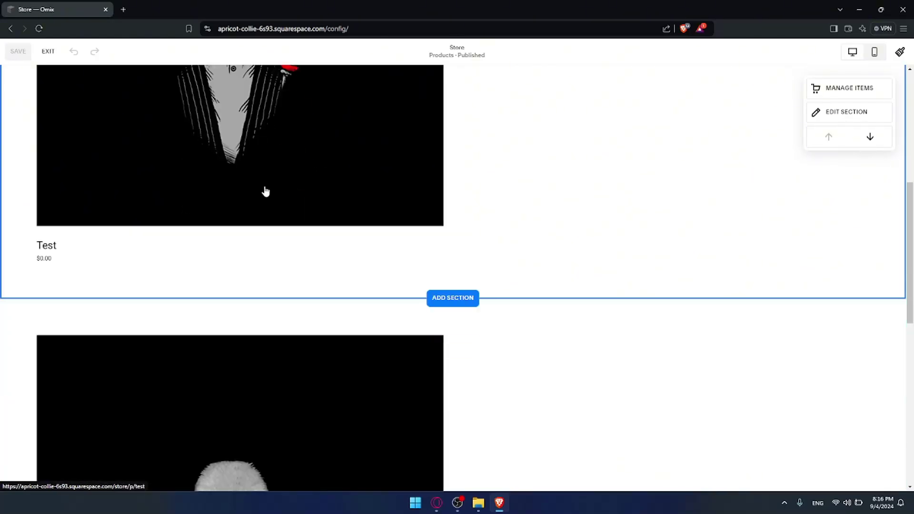
{"action": "scroll", "coordinate": [261, 239], "scroll_direction": "up", "scroll_amount": 5}
{"action": "scroll", "coordinate": [261, 235], "scroll_direction": "down", "scroll_amount": 4}
{"action": "scroll", "coordinate": [271, 237], "scroll_direction": "up", "scroll_amount": 1}
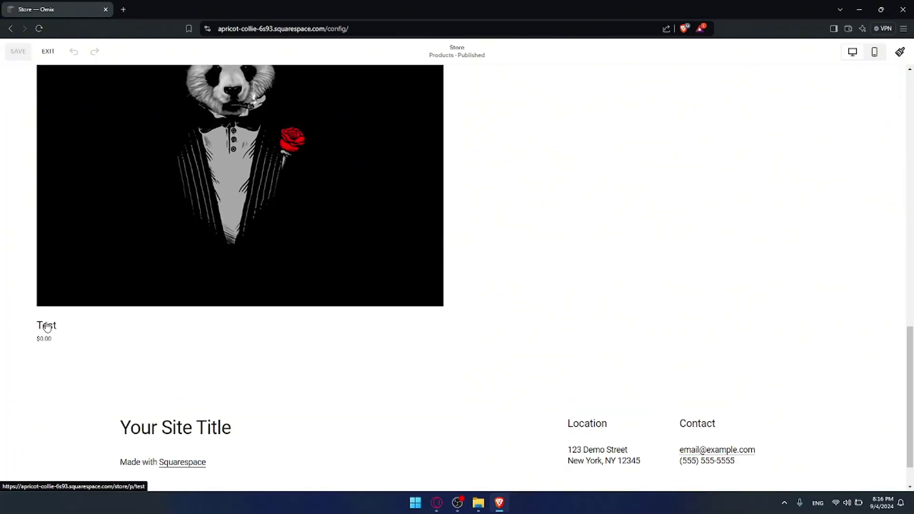
{"action": "scroll", "coordinate": [176, 277], "scroll_direction": "up", "scroll_amount": 5}
{"action": "scroll", "coordinate": [181, 272], "scroll_direction": "down", "scroll_amount": 3}
{"action": "scroll", "coordinate": [190, 265], "scroll_direction": "up", "scroll_amount": 4}
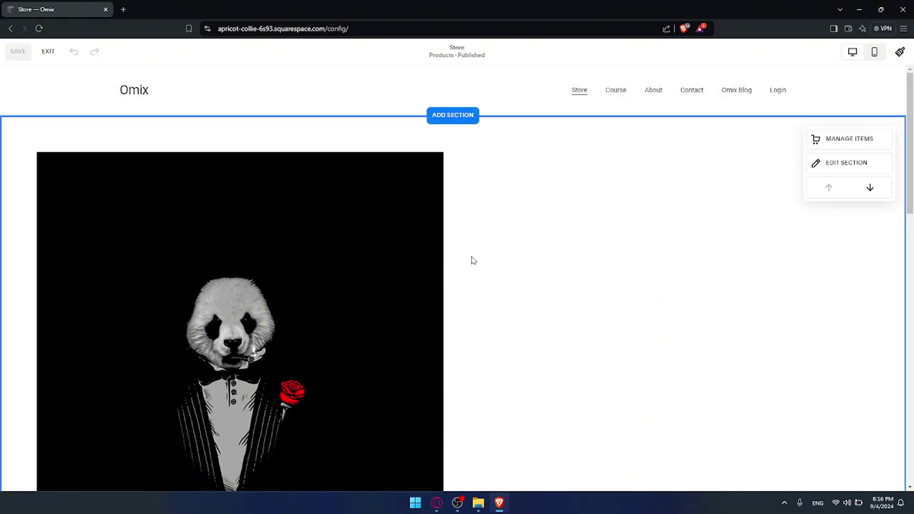
{"action": "left_click", "coordinate": [848, 143]}
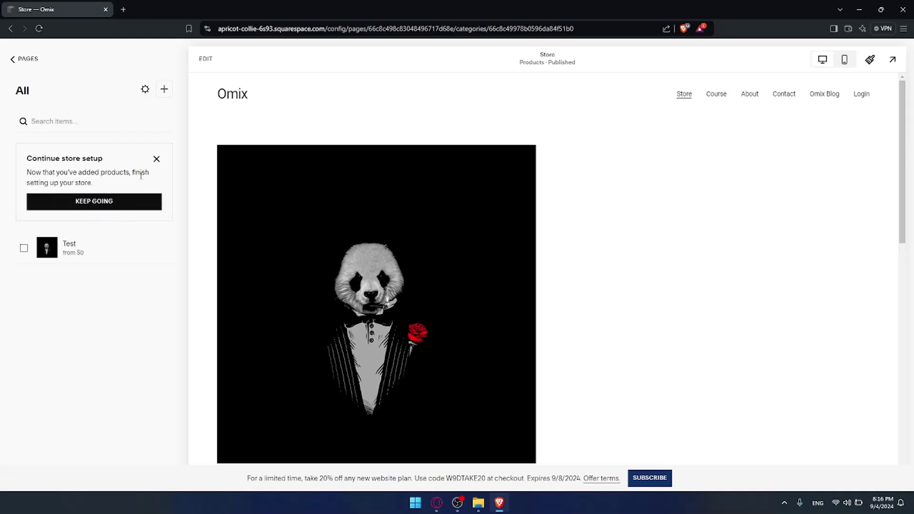
{"action": "left_click", "coordinate": [164, 90]}
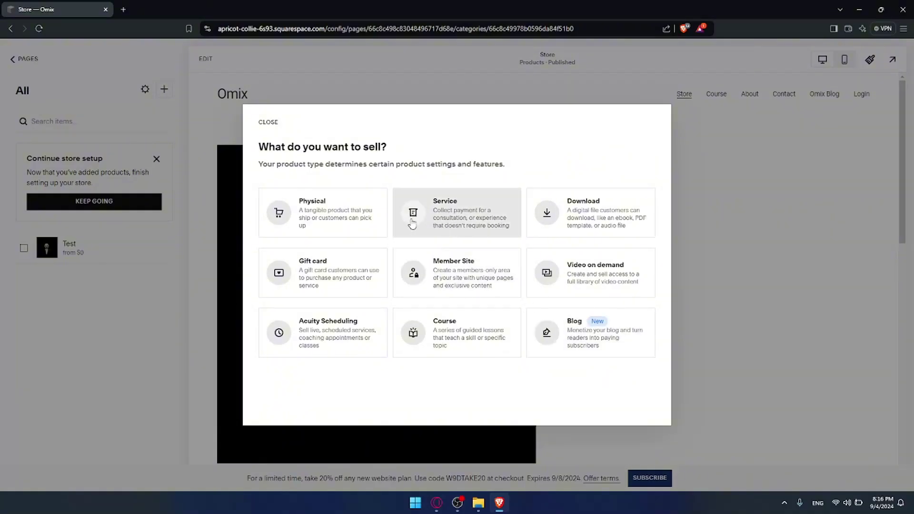
{"action": "left_click", "coordinate": [422, 207]}
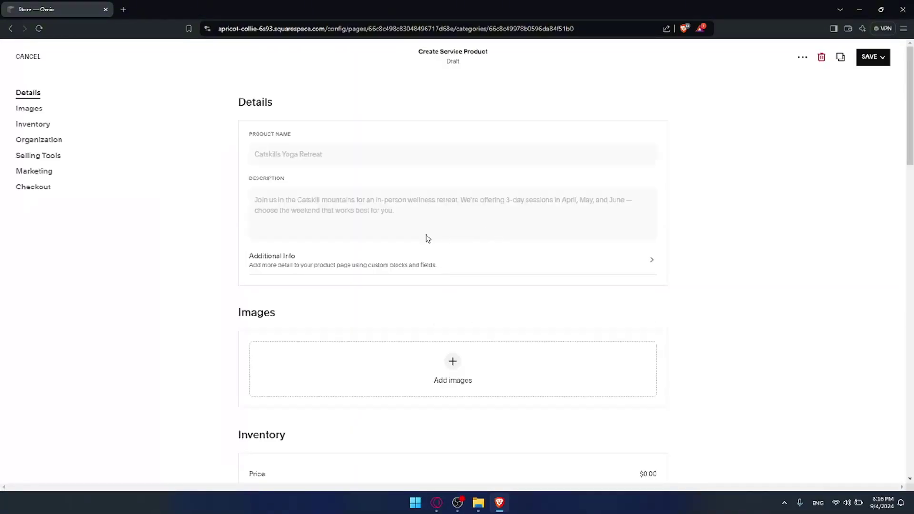
{"action": "scroll", "coordinate": [413, 234], "scroll_direction": "down", "scroll_amount": 5}
{"action": "scroll", "coordinate": [413, 233], "scroll_direction": "up", "scroll_amount": 6}
{"action": "scroll", "coordinate": [412, 232], "scroll_direction": "down", "scroll_amount": 8}
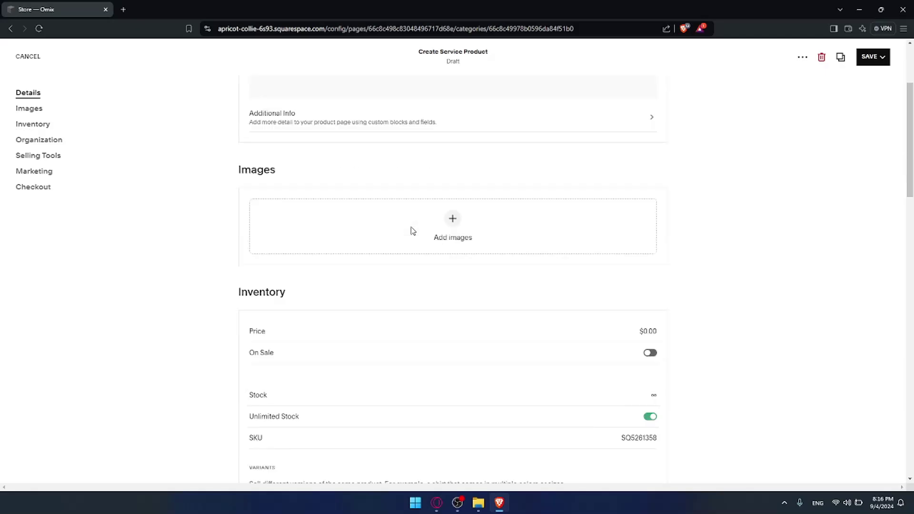
{"action": "scroll", "coordinate": [413, 232], "scroll_direction": "down", "scroll_amount": 15}
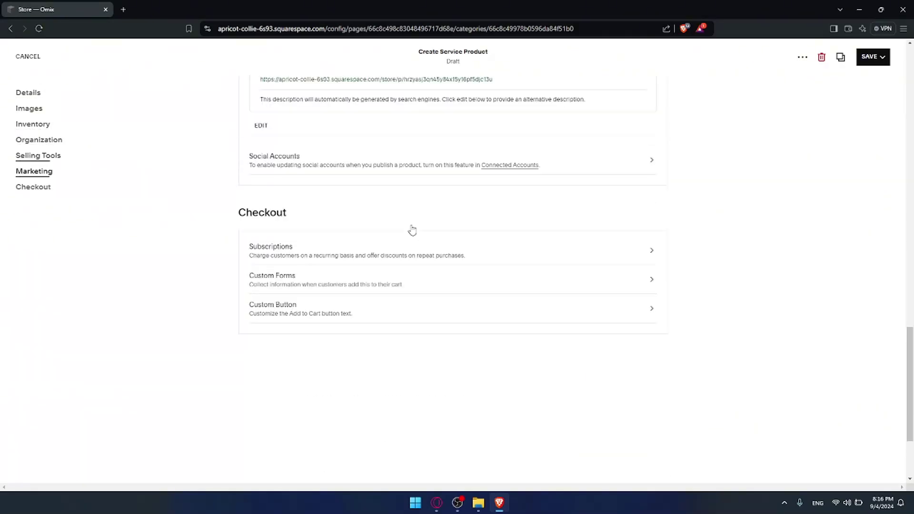
{"action": "scroll", "coordinate": [412, 228], "scroll_direction": "up", "scroll_amount": 15}
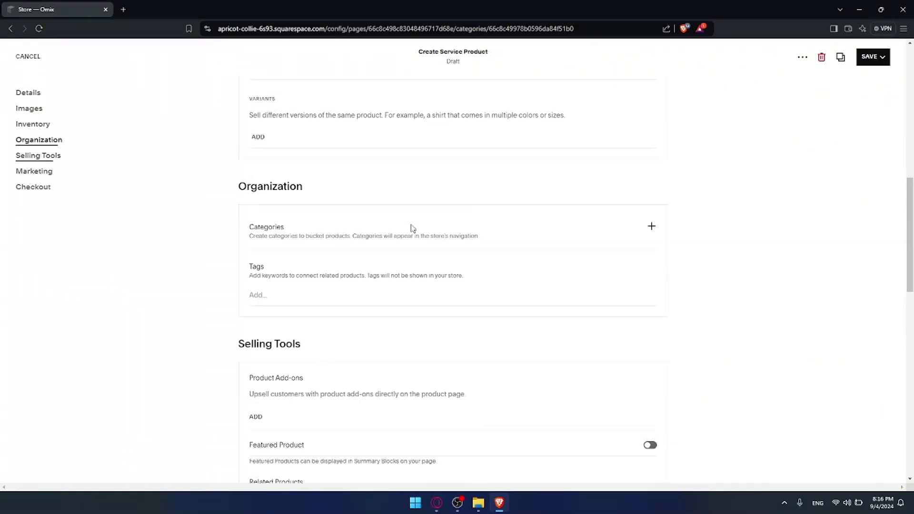
{"action": "scroll", "coordinate": [408, 173], "scroll_direction": "up", "scroll_amount": 5}
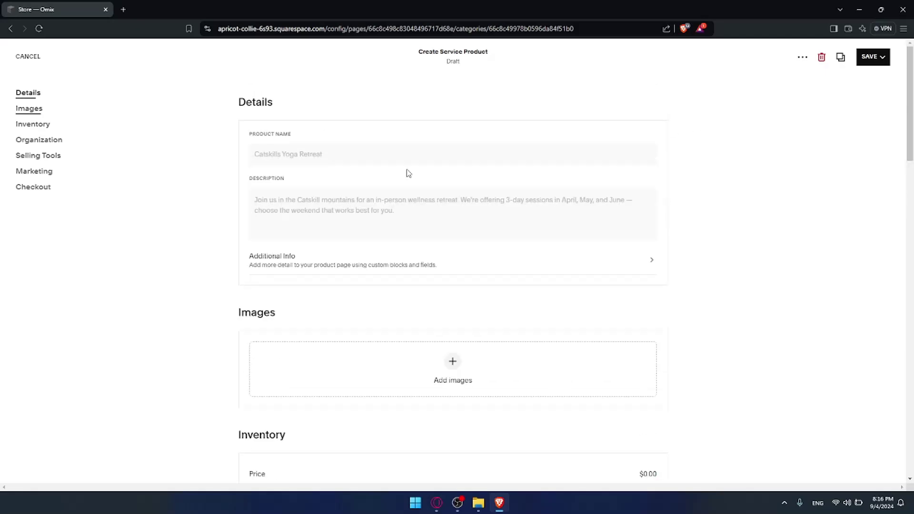
{"action": "scroll", "coordinate": [409, 173], "scroll_direction": "down", "scroll_amount": 8}
{"action": "scroll", "coordinate": [427, 169], "scroll_direction": "up", "scroll_amount": 7}
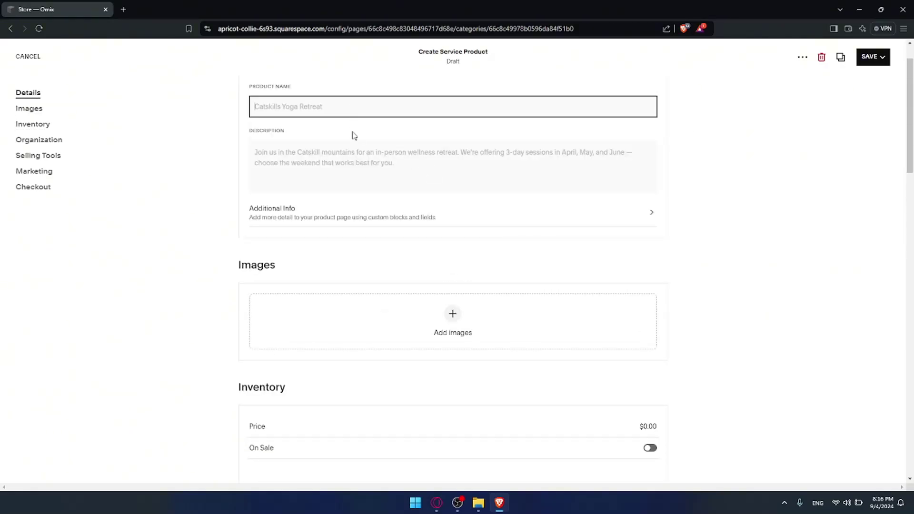
{"action": "left_click", "coordinate": [386, 191]}
{"action": "left_click", "coordinate": [878, 57]}
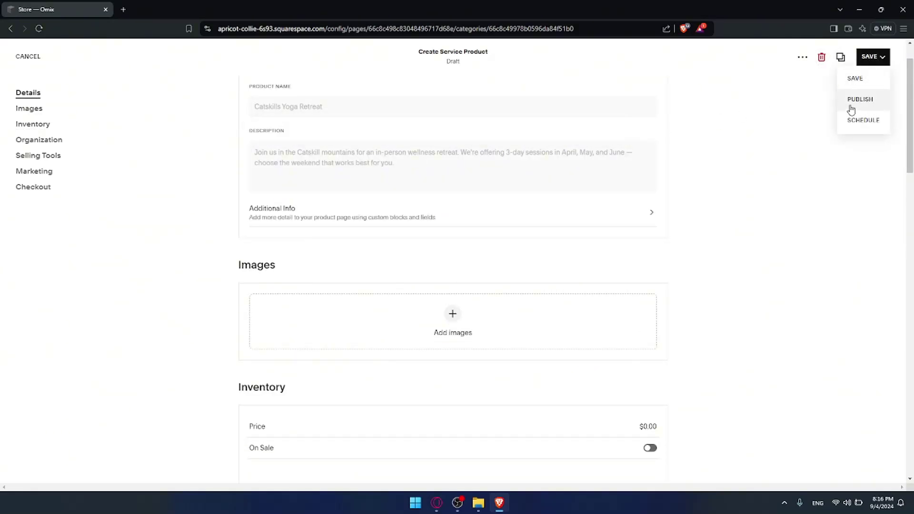
{"action": "left_click", "coordinate": [857, 78]}
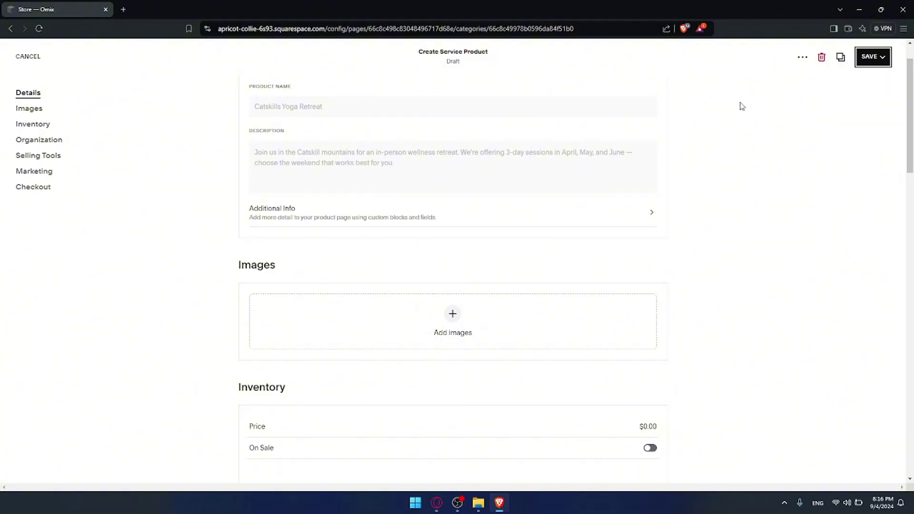
{"action": "left_click", "coordinate": [30, 59]}
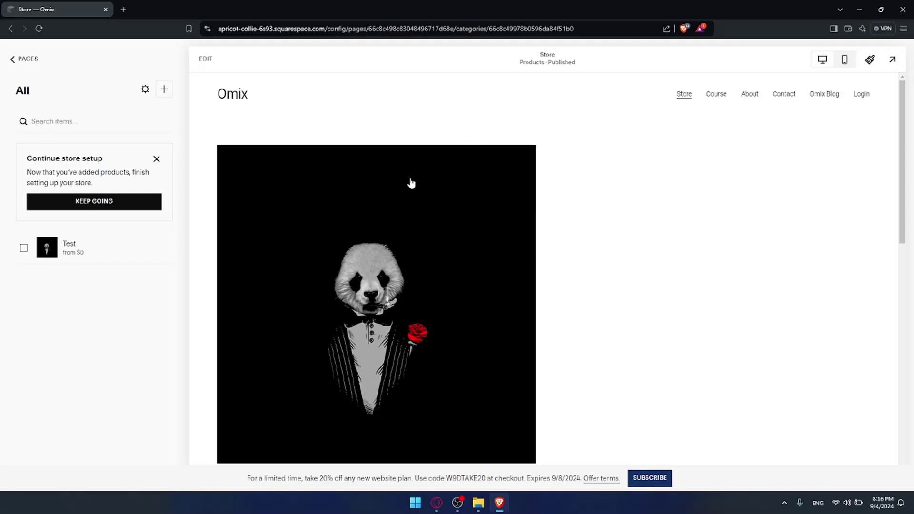
- Enter Store page editing, then exit it without making changes
{"action": "scroll", "coordinate": [346, 256], "scroll_direction": "down", "scroll_amount": 5}
{"action": "scroll", "coordinate": [346, 255], "scroll_direction": "up", "scroll_amount": 4}
{"action": "scroll", "coordinate": [327, 228], "scroll_direction": "down", "scroll_amount": 3}
{"action": "scroll", "coordinate": [317, 210], "scroll_direction": "up", "scroll_amount": 5}
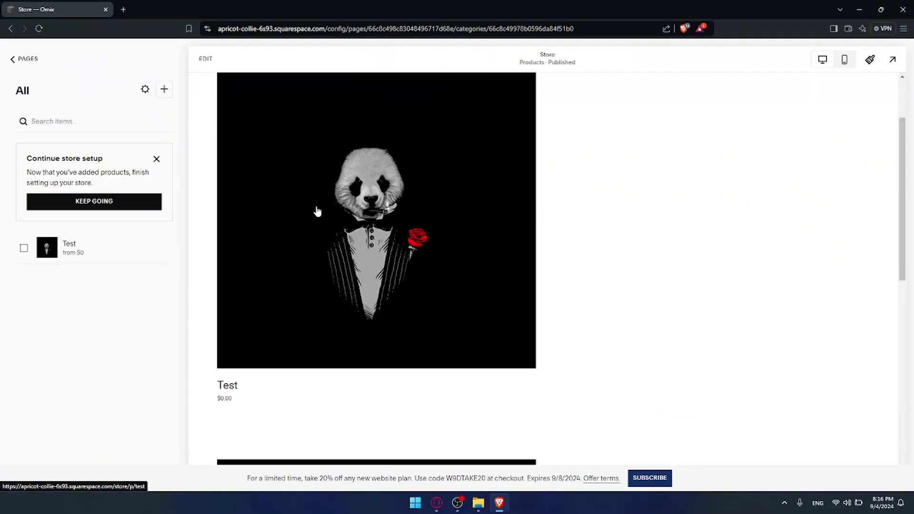
{"action": "left_click", "coordinate": [206, 62]}
{"action": "left_click", "coordinate": [53, 55]}
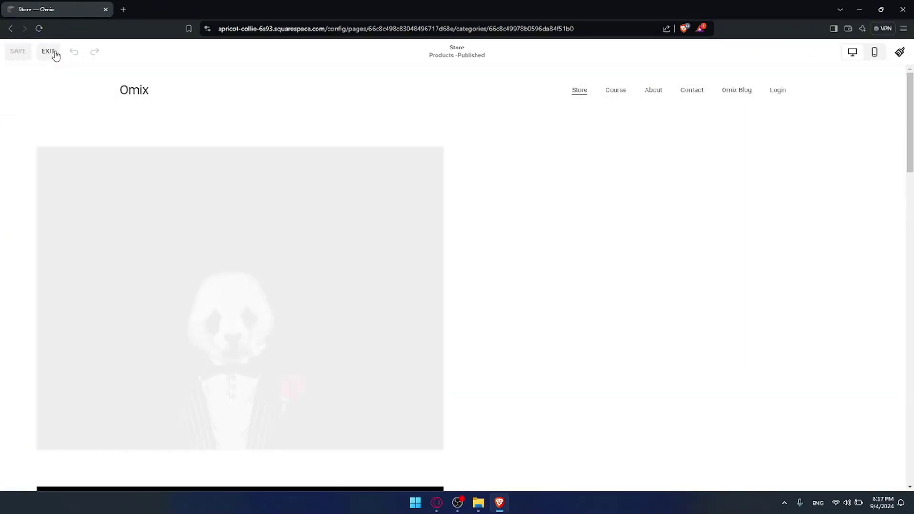
- Preview the live store and open the Test product page at /store/p/test, priced $0.00
{"action": "scroll", "coordinate": [376, 198], "scroll_direction": "down", "scroll_amount": 4}
{"action": "scroll", "coordinate": [343, 219], "scroll_direction": "up", "scroll_amount": 3}
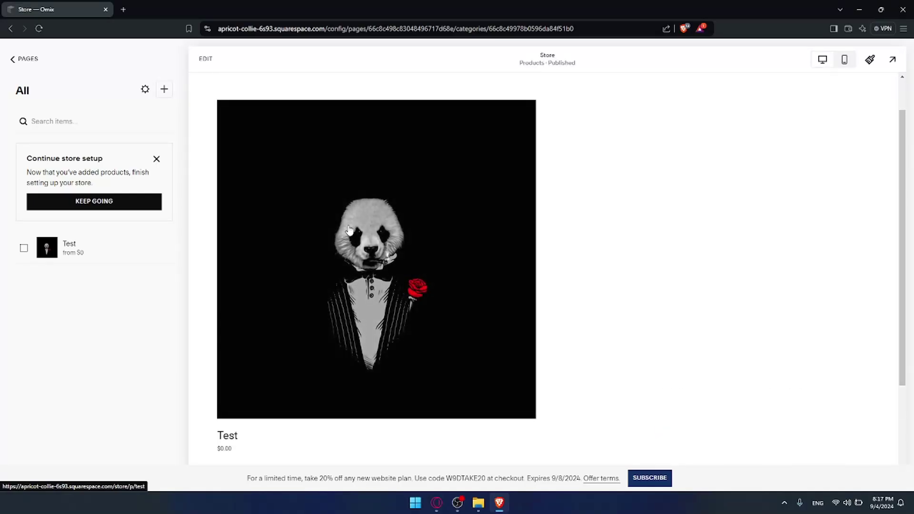
{"action": "left_click", "coordinate": [893, 60]}
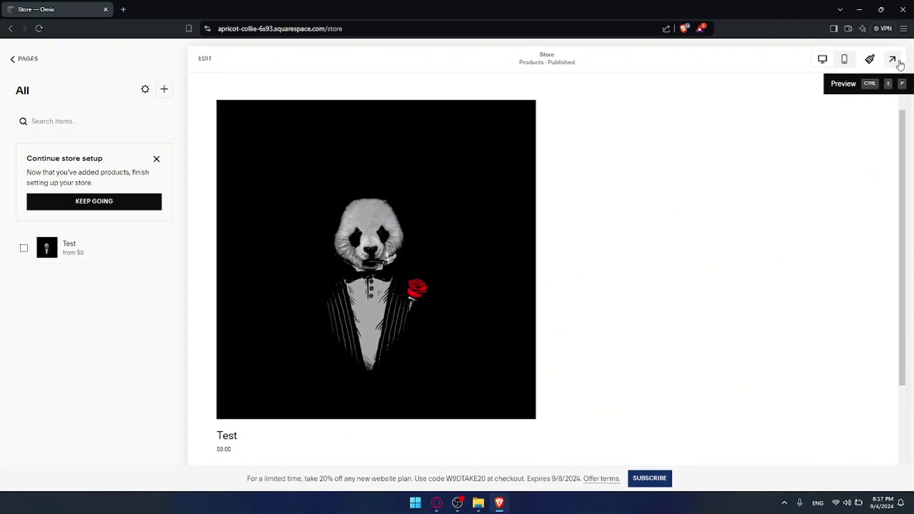
{"action": "left_click", "coordinate": [390, 230]}
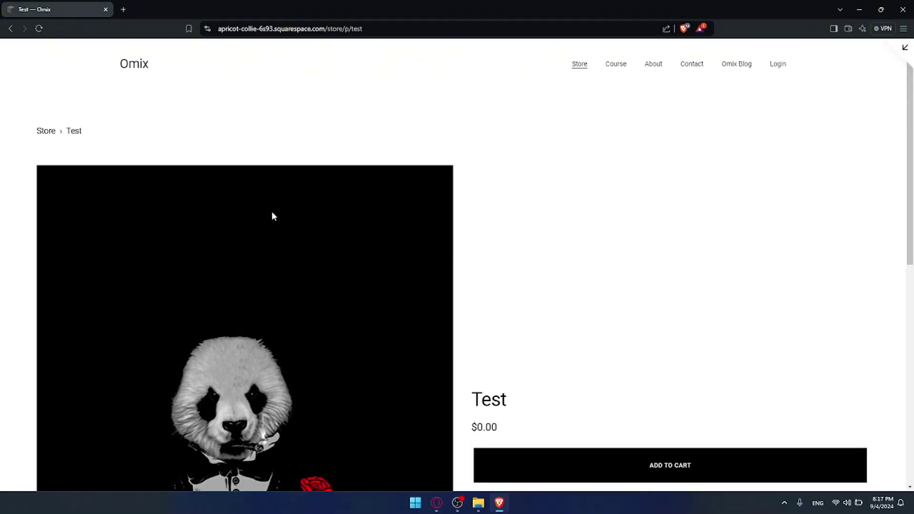
- Add Test to the cart and check out, reaching the $0.00 order summary
{"action": "scroll", "coordinate": [274, 222], "scroll_direction": "down", "scroll_amount": 2}
{"action": "scroll", "coordinate": [320, 215], "scroll_direction": "up", "scroll_amount": 3}
{"action": "scroll", "coordinate": [389, 223], "scroll_direction": "down", "scroll_amount": 6}
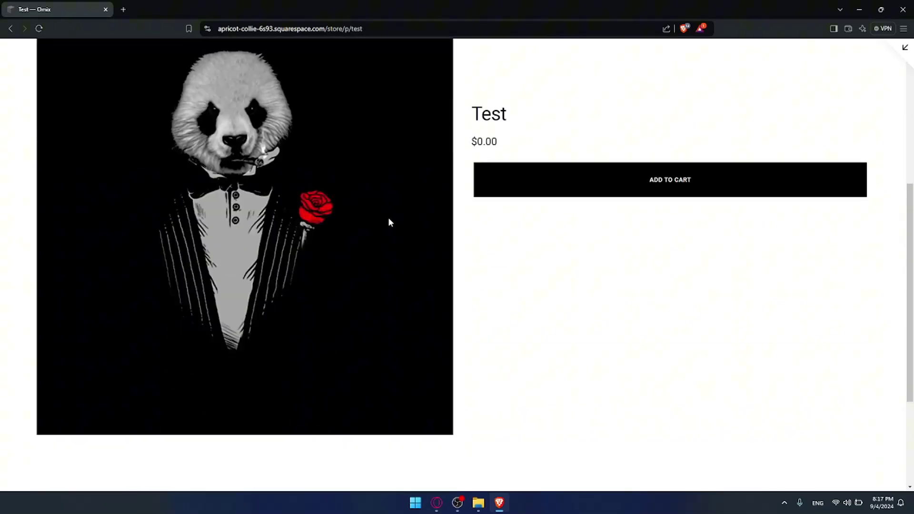
{"action": "left_click", "coordinate": [622, 186]}
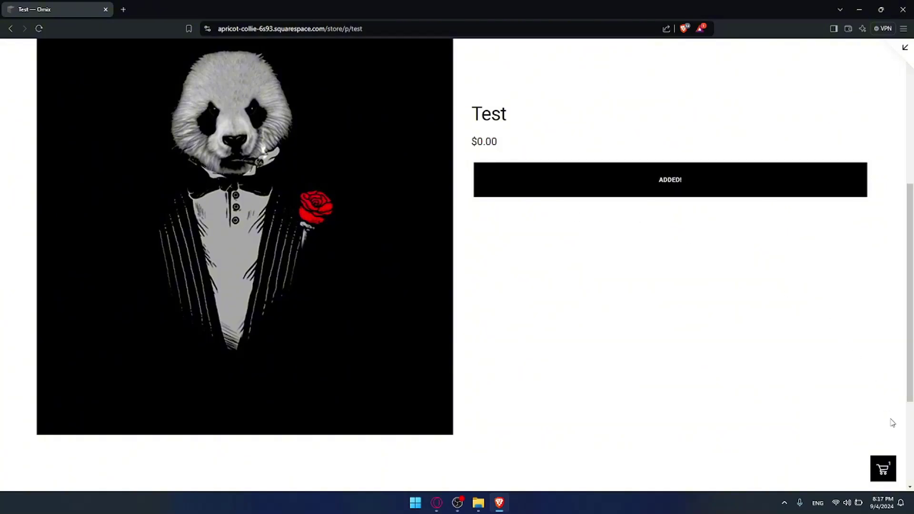
{"action": "left_click", "coordinate": [884, 469]}
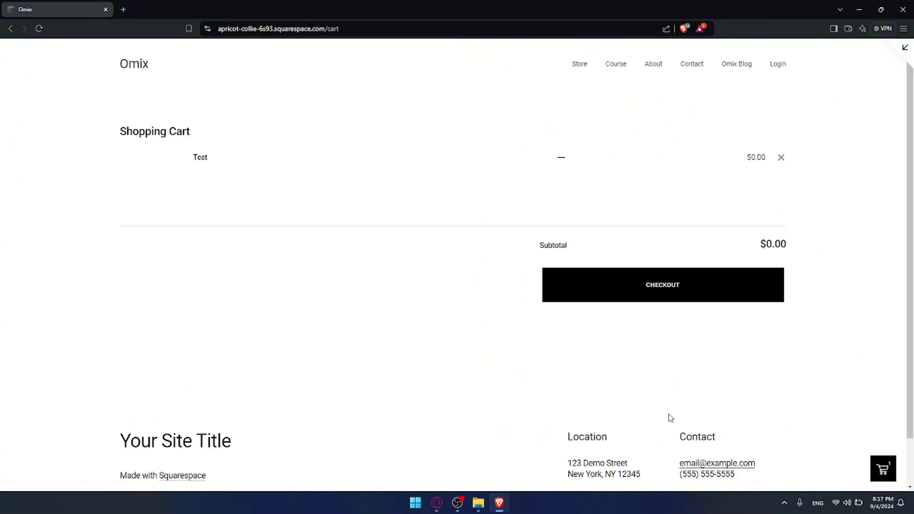
{"action": "left_click", "coordinate": [657, 289]}
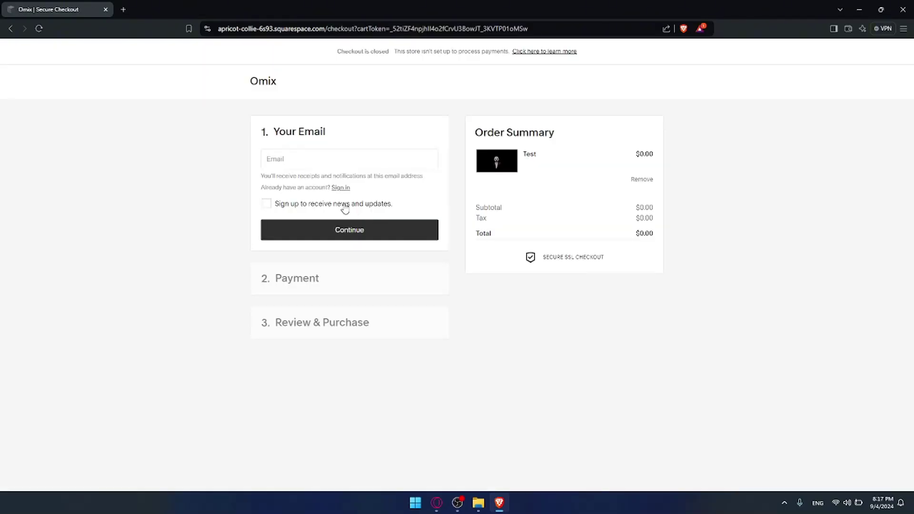
- Inspect the checkout email field and order total, then go back to the Omix site
{"action": "left_click", "coordinate": [321, 157]}
{"action": "left_click", "coordinate": [182, 162]}
{"action": "left_click_drag", "start_coordinate": [638, 231], "coordinate": [660, 237]}
{"action": "left_click", "coordinate": [660, 237]}
{"action": "left_click", "coordinate": [10, 28]}
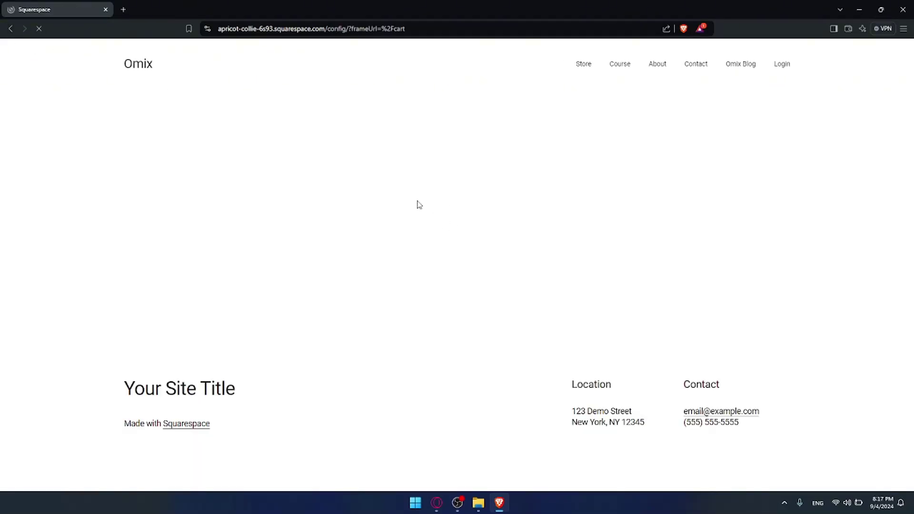